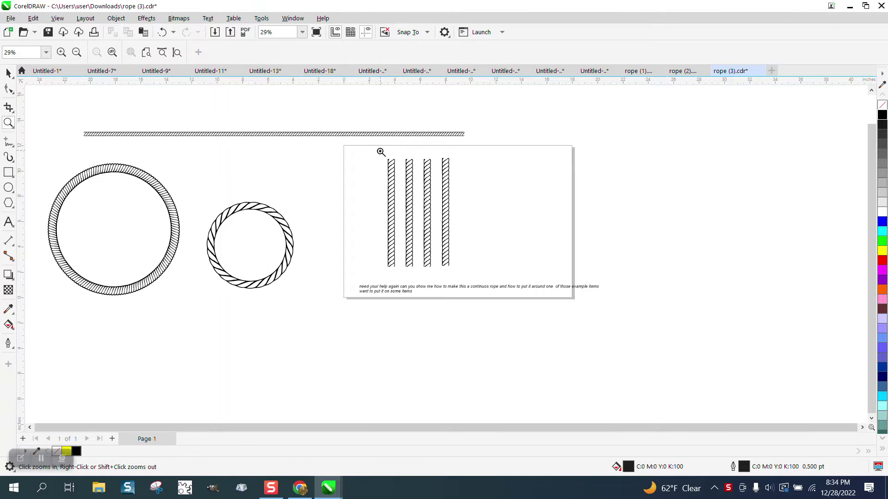
Zoom in to inspect the vertical ropes and the request text below them.
drag(381, 151, 516, 287)
scroll(426, 264, down, 1)
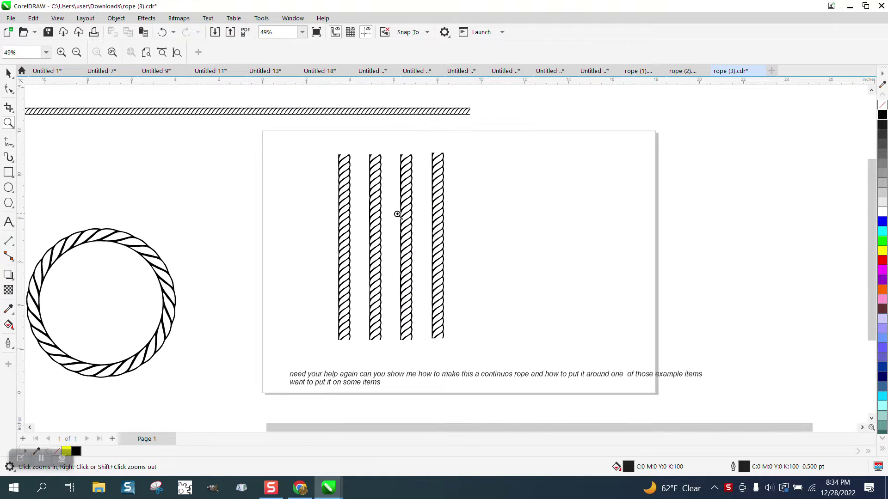
scroll(302, 206, down, 2)
drag(291, 300, 550, 333)
scroll(410, 256, down, 2)
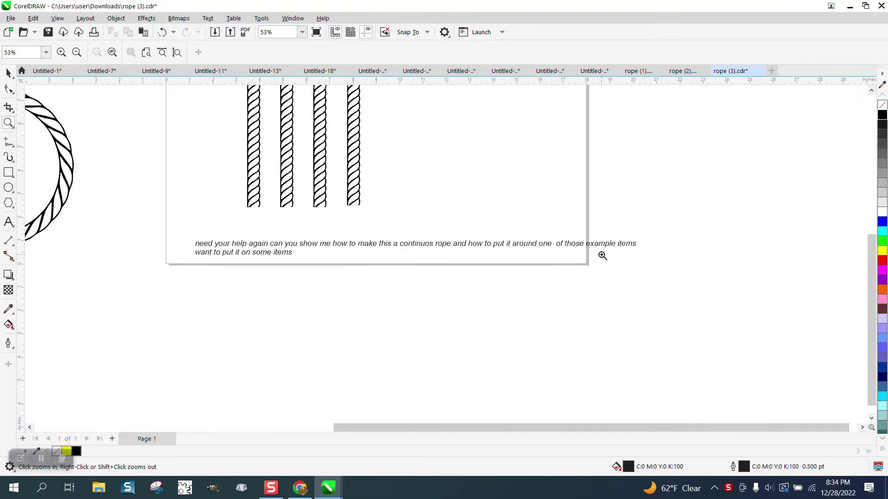
scroll(602, 256, down, 1)
scroll(464, 178, down, 1)
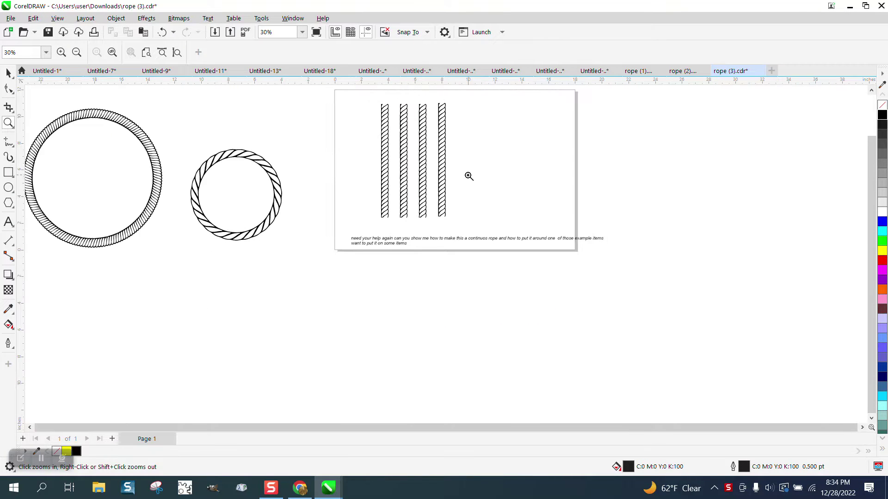
Drag the leftmost vertical rope group to the empty right side of the page.
click(7, 74)
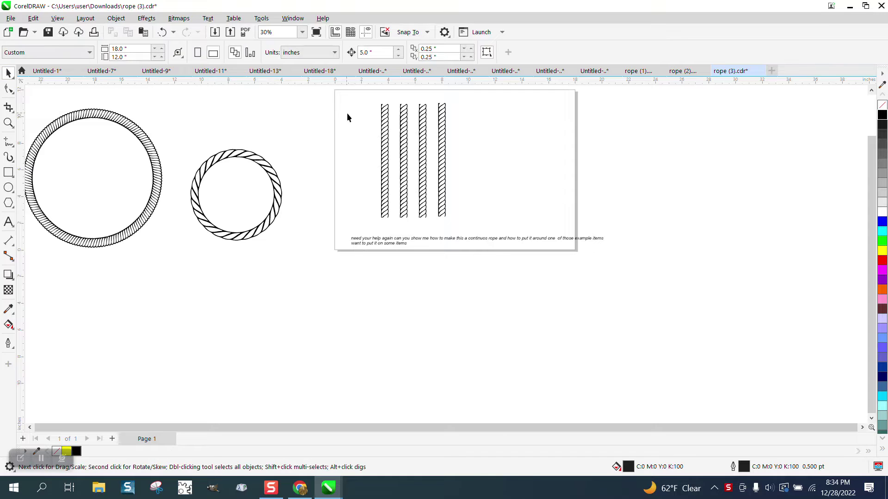
drag(385, 126, 511, 130)
click(9, 172)
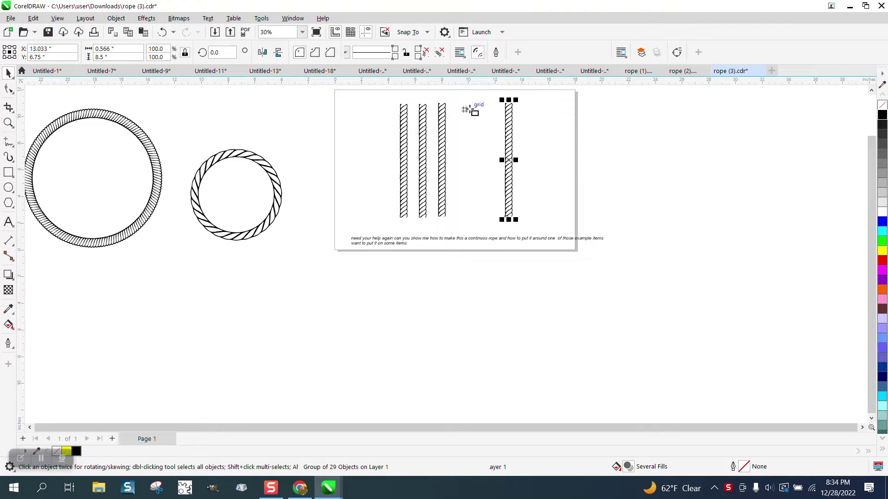
Draw a rectangle around the moved rope, fill it yellow and send it to the back.
drag(482, 90, 543, 231)
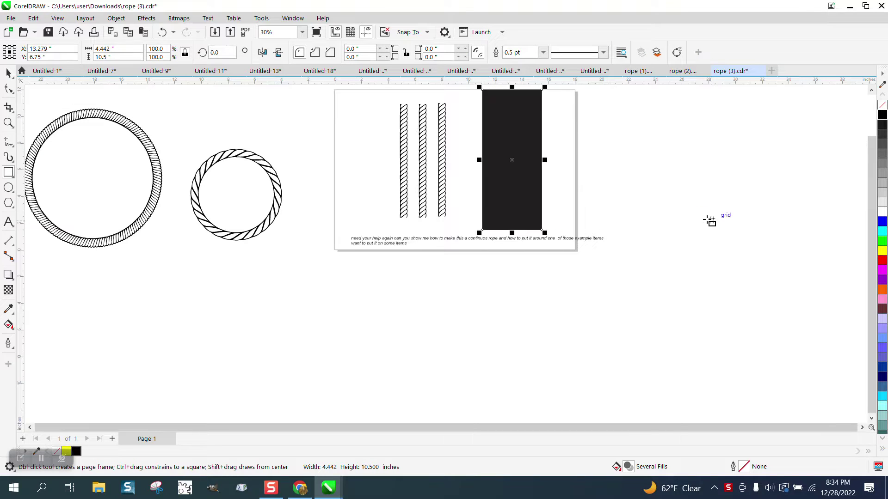
click(883, 251)
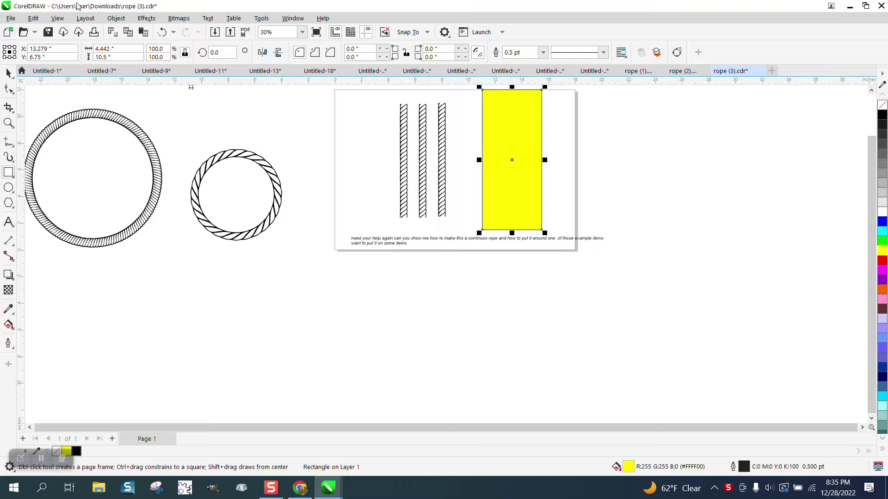
click(116, 18)
mouse_move(153, 193)
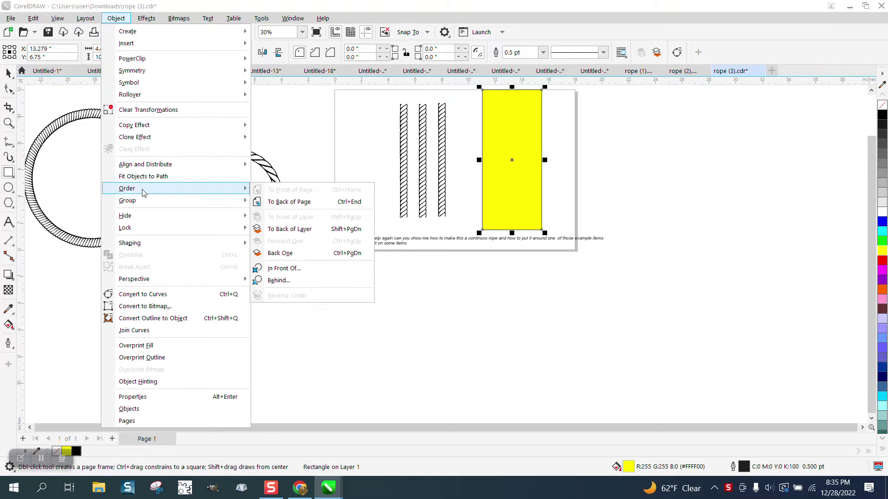
click(275, 203)
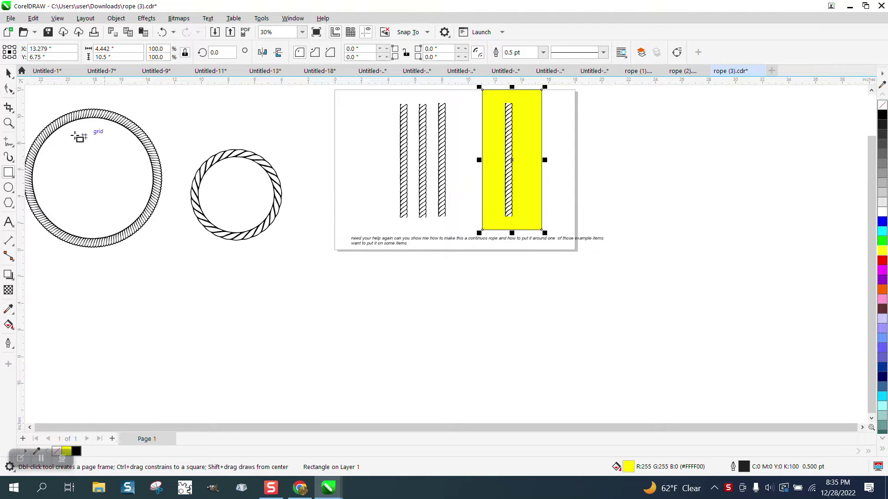
click(9, 73)
click(546, 140)
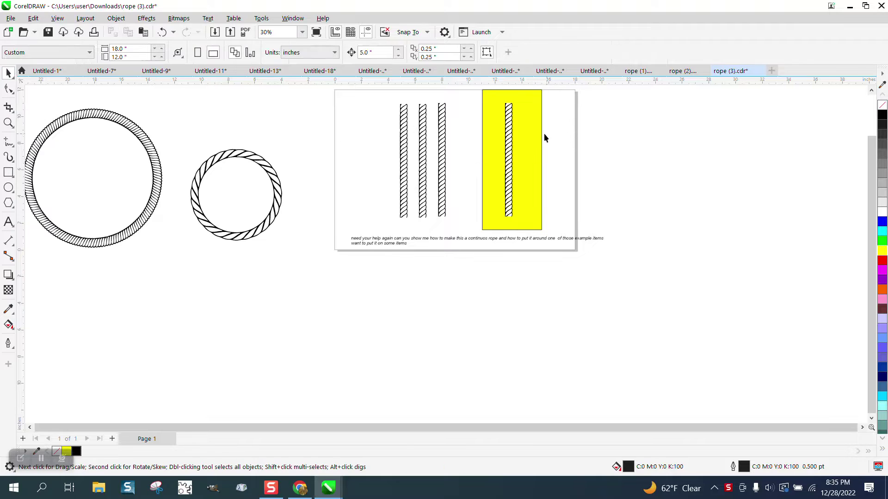
Ungroup the rope's 29 objects sitting on the yellow rectangle.
click(511, 135)
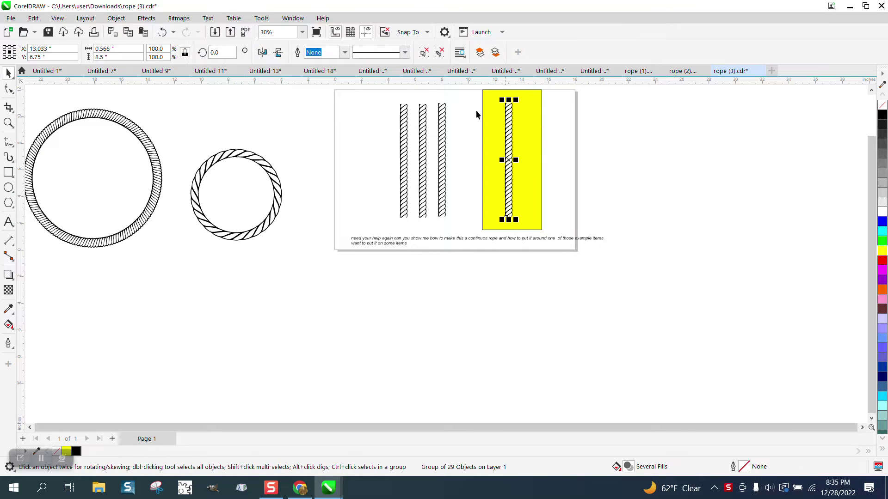
click(122, 21)
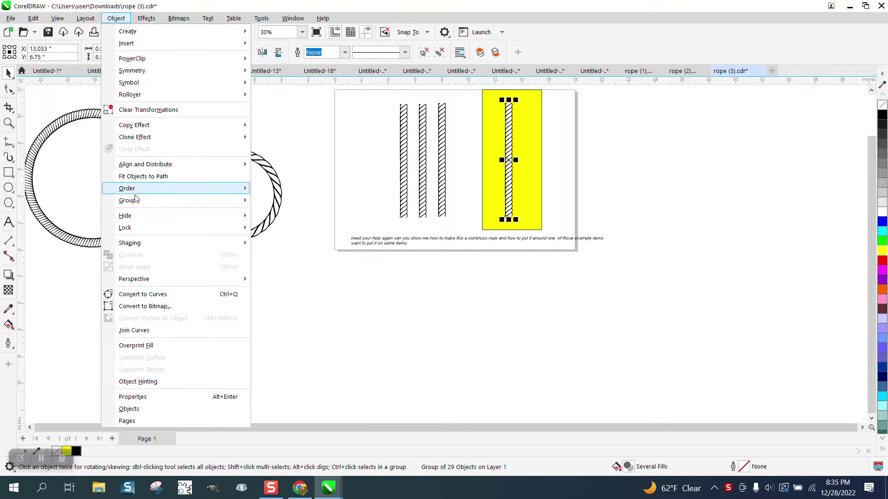
mouse_move(176, 202)
click(279, 214)
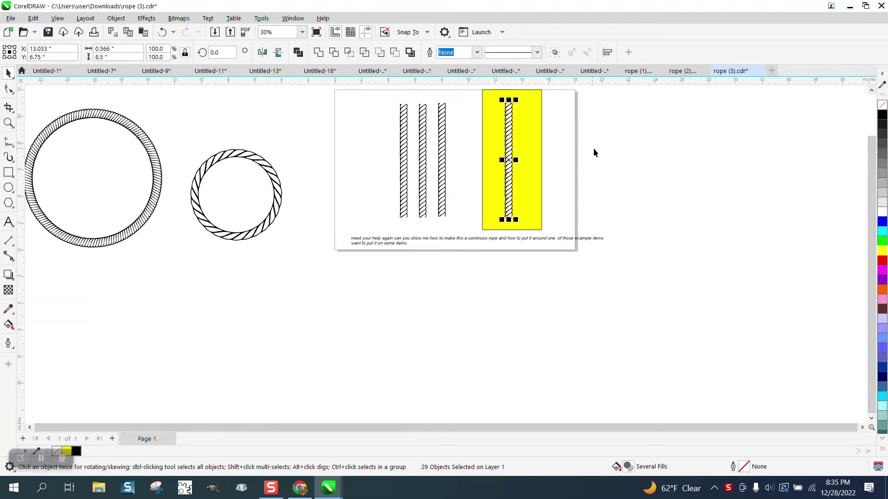
click(547, 128)
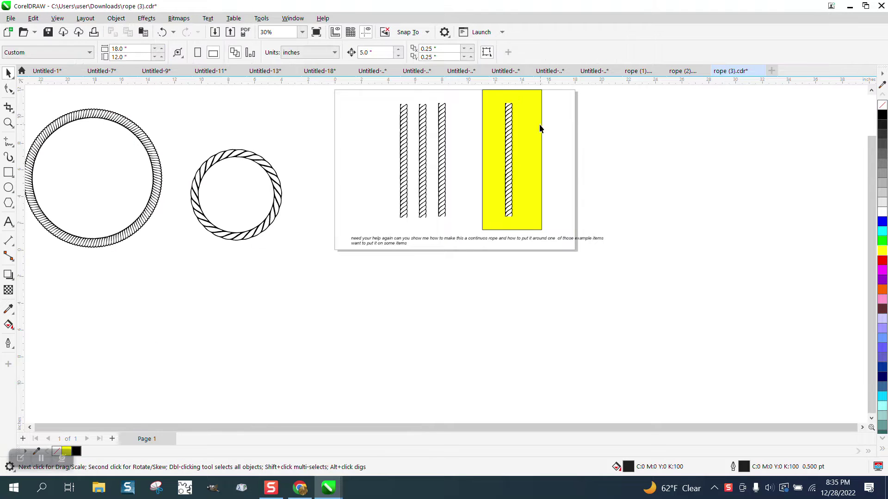
click(512, 106)
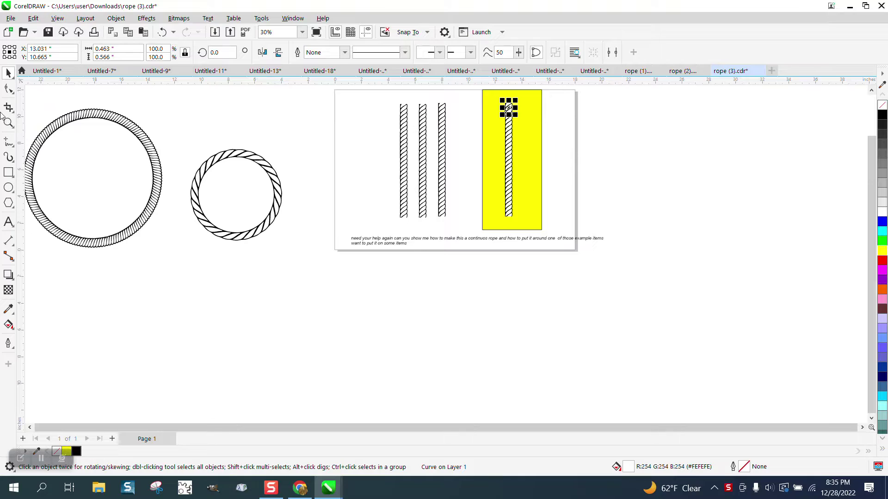
Pull the black rope outline off its white stripes, move it off-page right, and rotate it 90°.
click(8, 123)
drag(497, 99, 632, 155)
click(8, 73)
key(Escape)
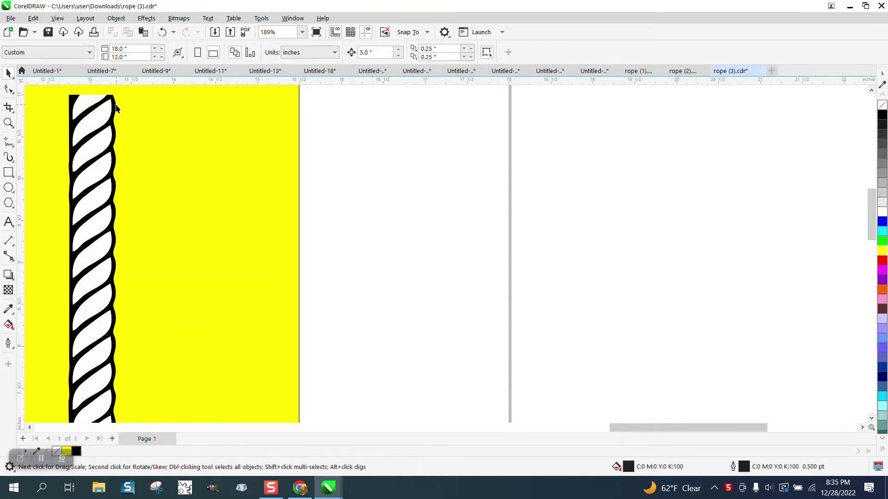
drag(115, 108, 247, 109)
scroll(216, 118, down, 2)
scroll(268, 126, down, 3)
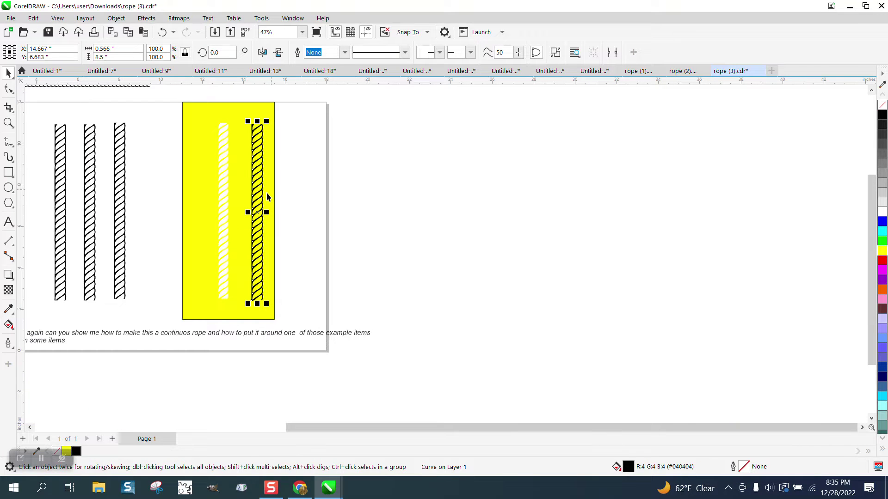
drag(260, 213, 440, 206)
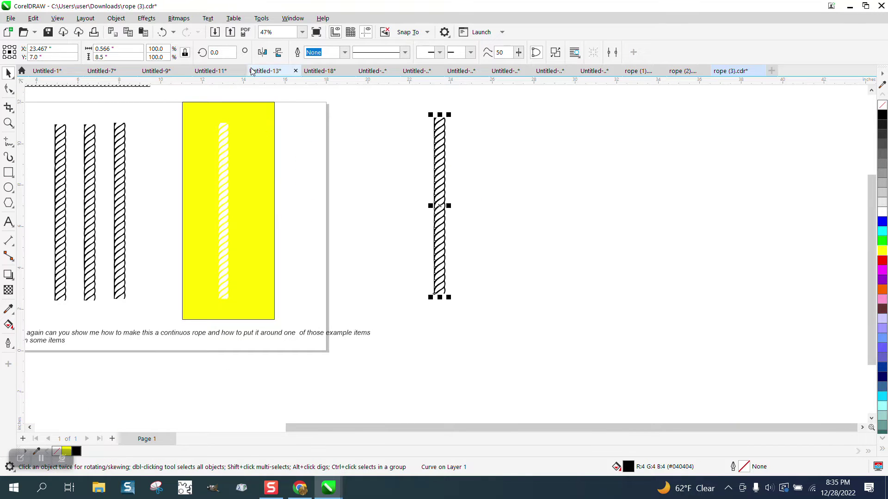
text(90)
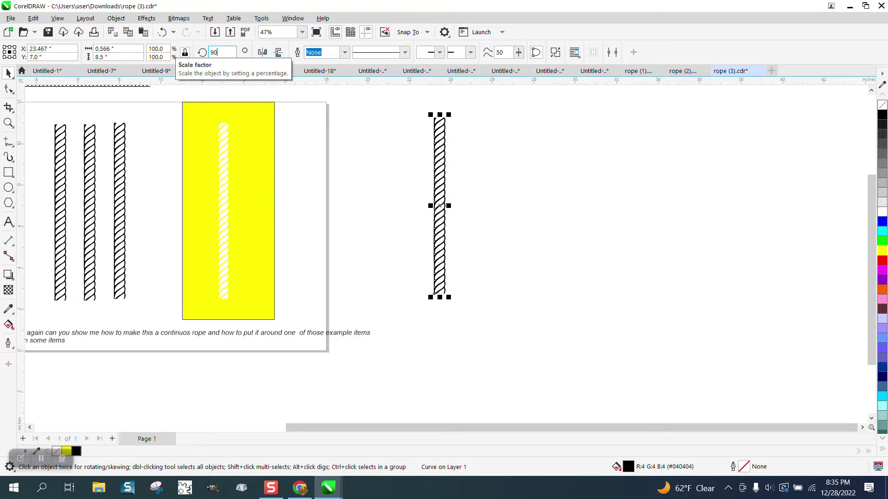
key(Return)
scroll(481, 139, down, 2)
scroll(558, 180, down, 1)
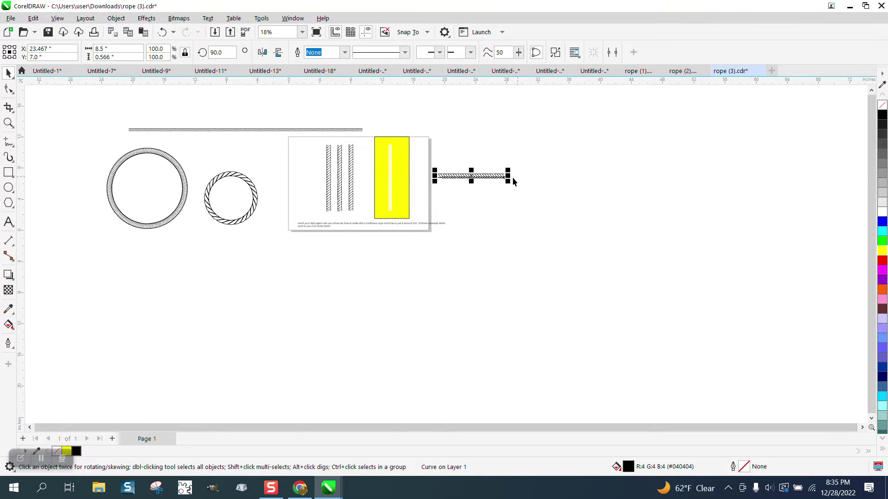
Move the horizontal rope below the two rope circles and check it up close.
drag(473, 177, 202, 254)
click(14, 123)
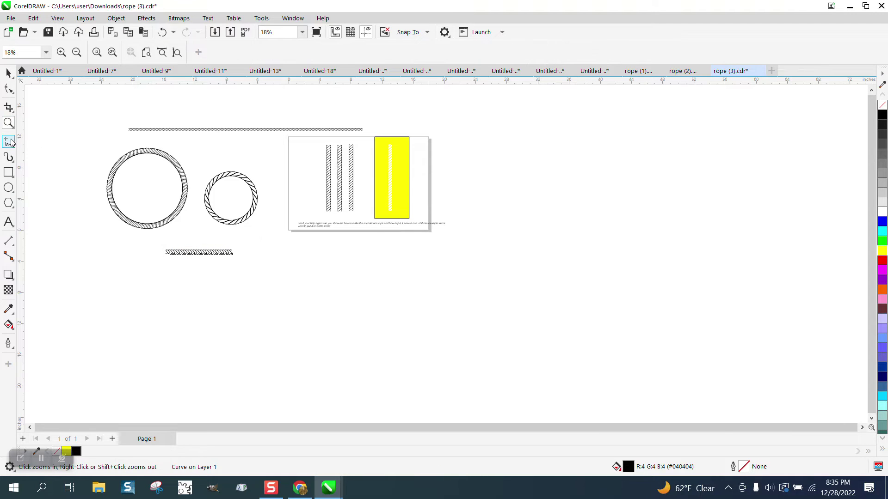
drag(94, 138, 413, 322)
click(8, 73)
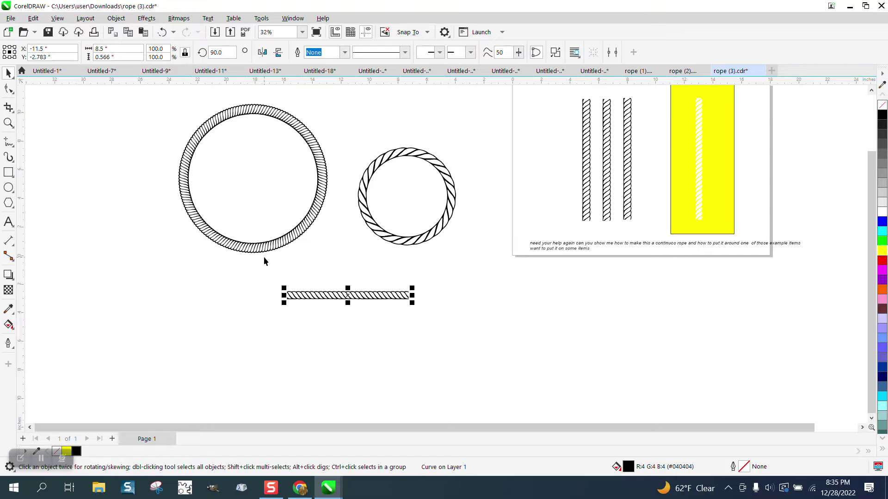
key(F3)
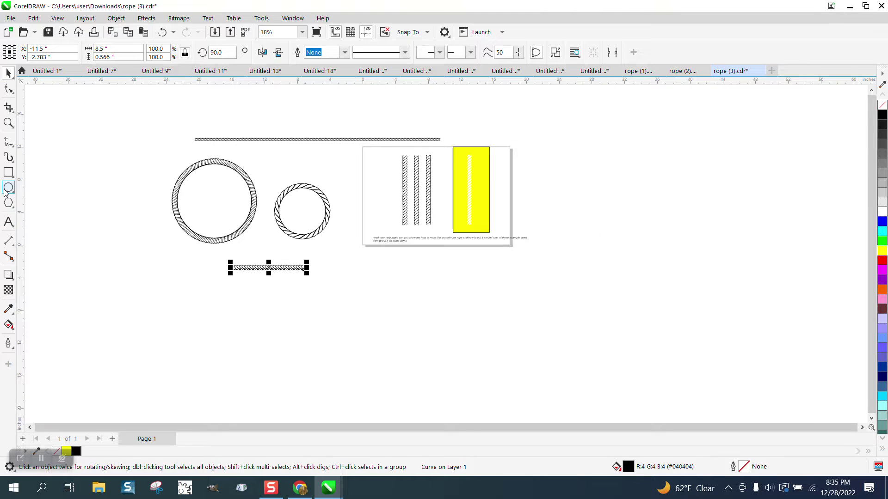
Draw a circle beneath the horizontal rope and remove its fill.
click(8, 187)
drag(370, 276, 277, 369)
click(883, 106)
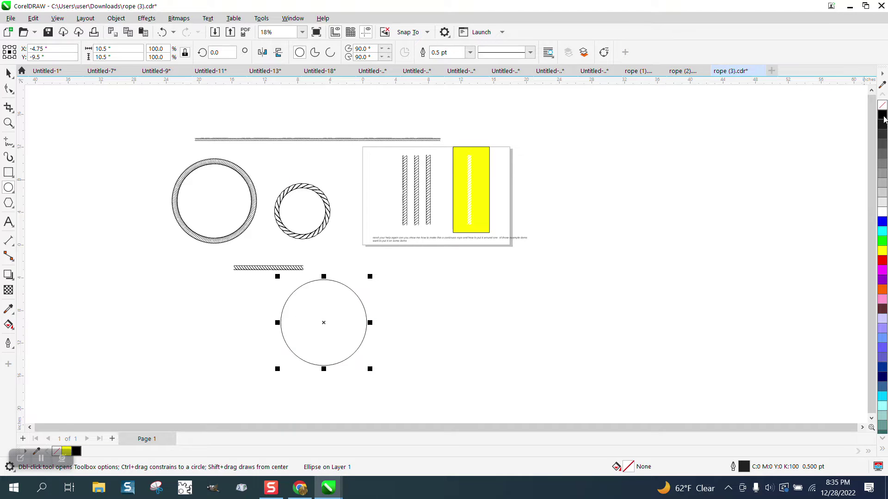
Apply the rope brush to the new circle with Artistic Media, then delete the oversized stroke.
click(9, 73)
click(272, 269)
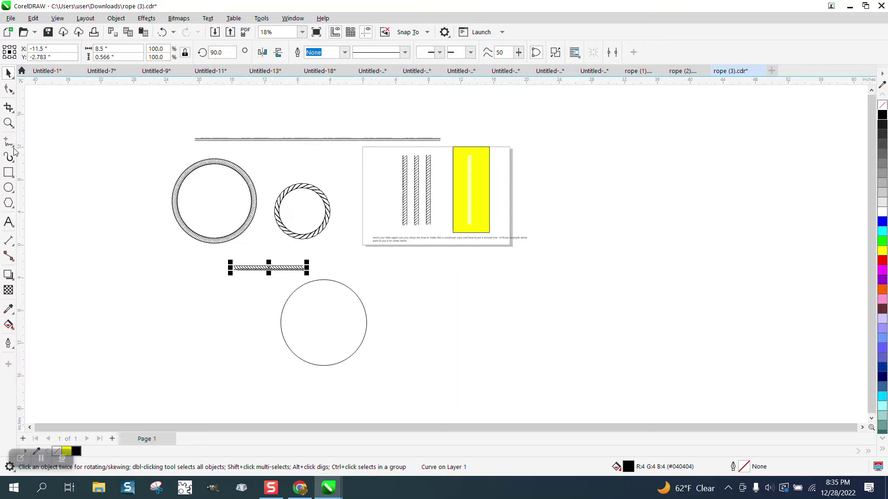
click(14, 162)
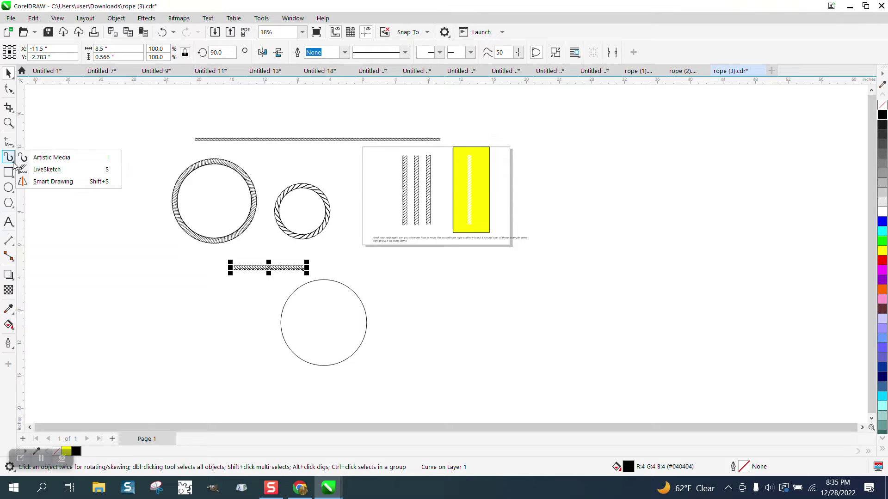
click(49, 157)
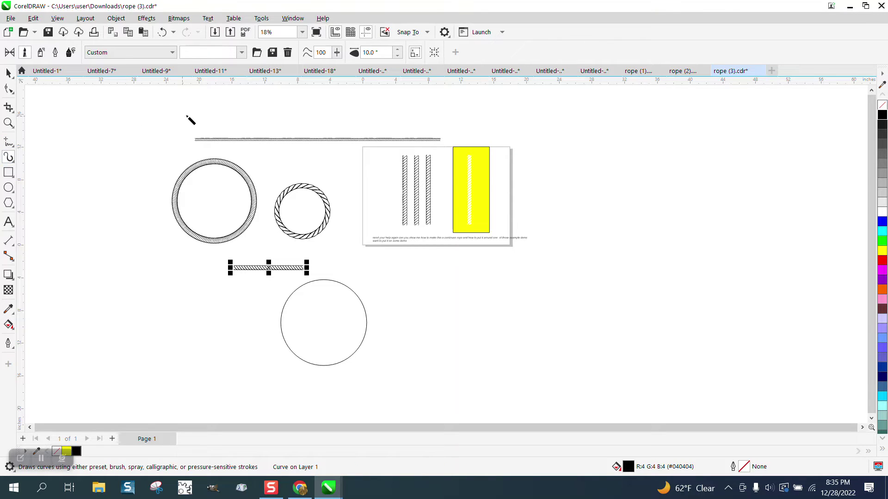
click(316, 281)
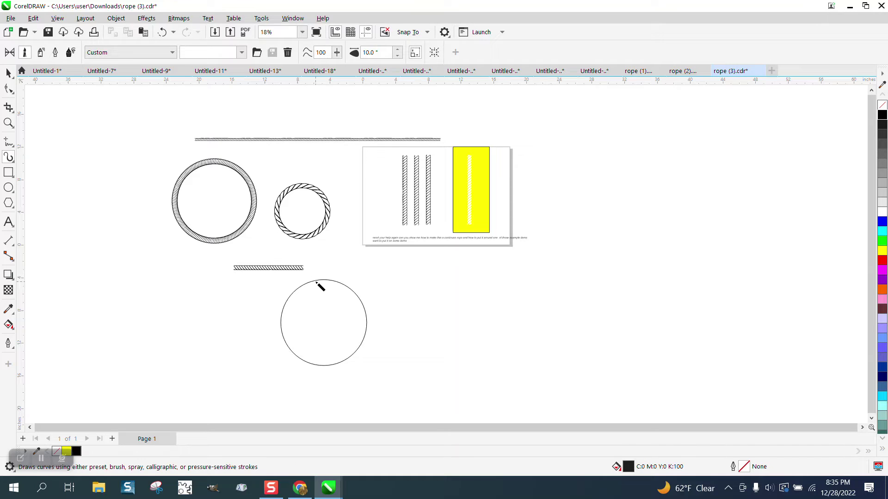
click(398, 55)
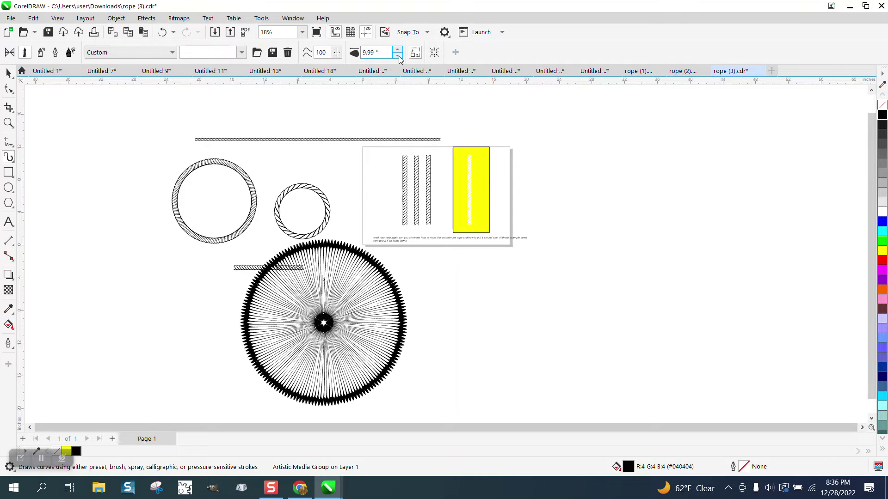
click(398, 55)
key(Delete)
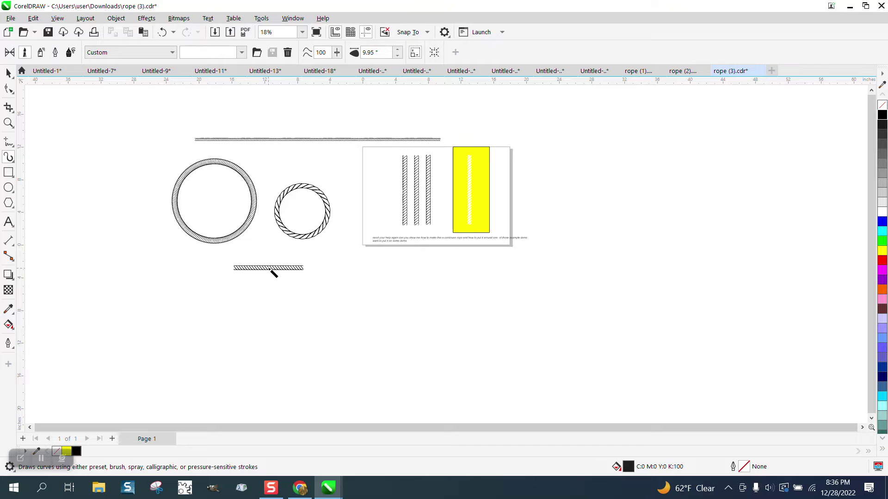
Save the straight rope stroke as an Artistic Media brush file named 'roperd'.
drag(271, 271, 268, 271)
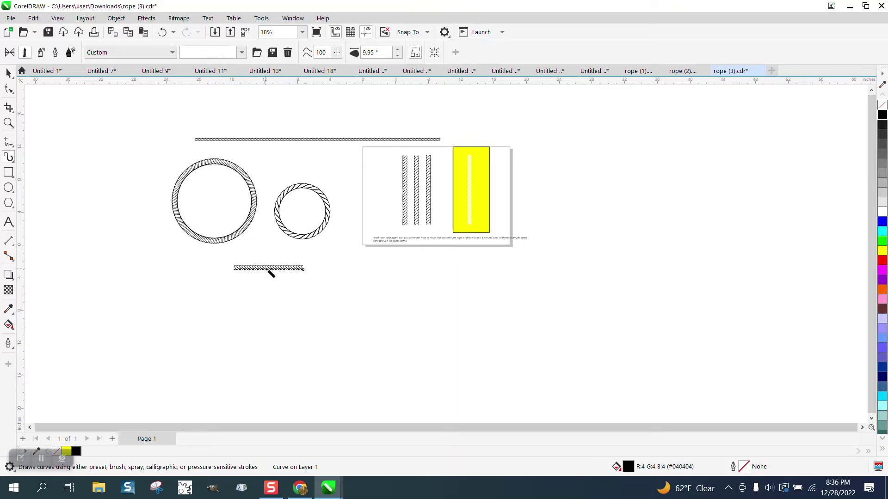
click(273, 53)
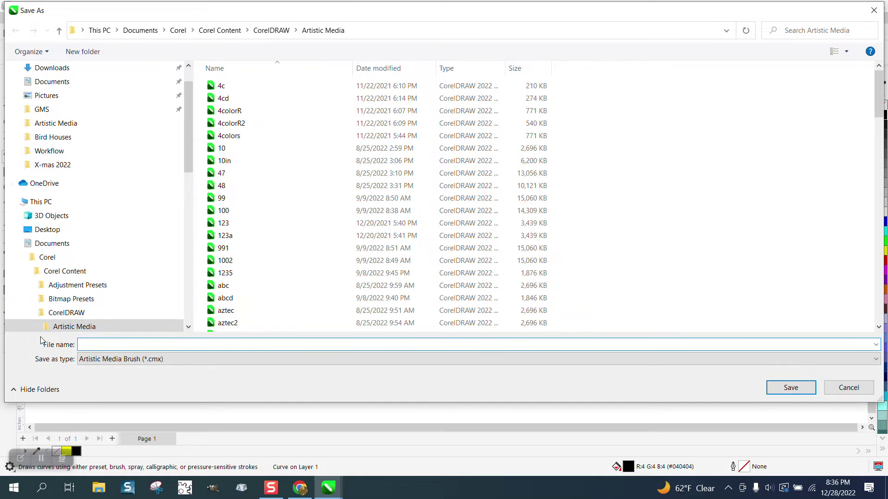
text(roperdfadfa)
click(789, 387)
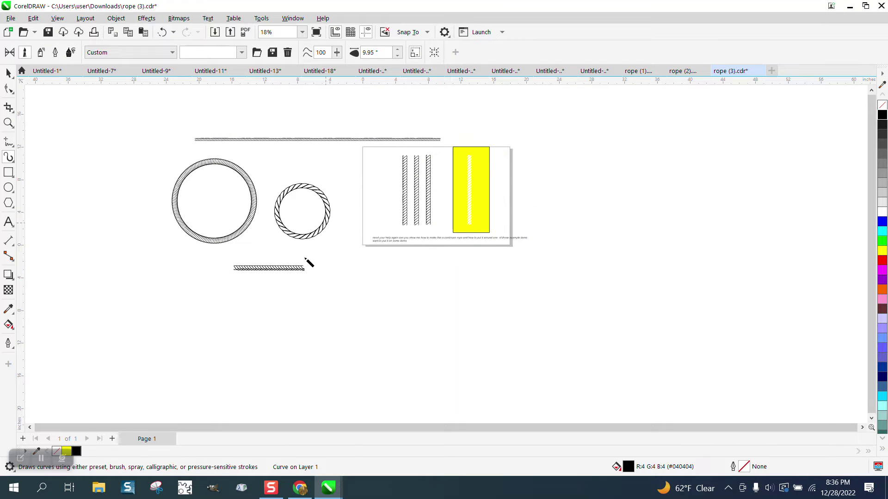
Draw a 9-inch unfilled circle below the ropes and move the rope stroke just above it.
click(11, 191)
drag(363, 301, 288, 356)
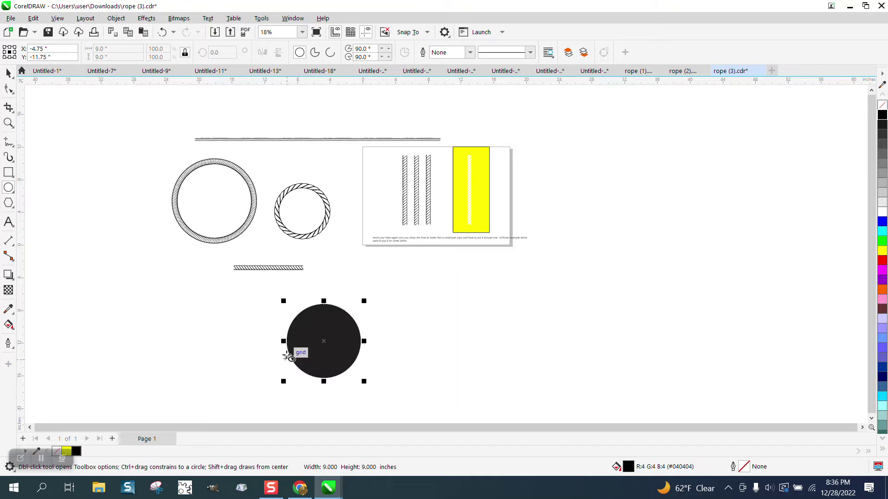
click(882, 106)
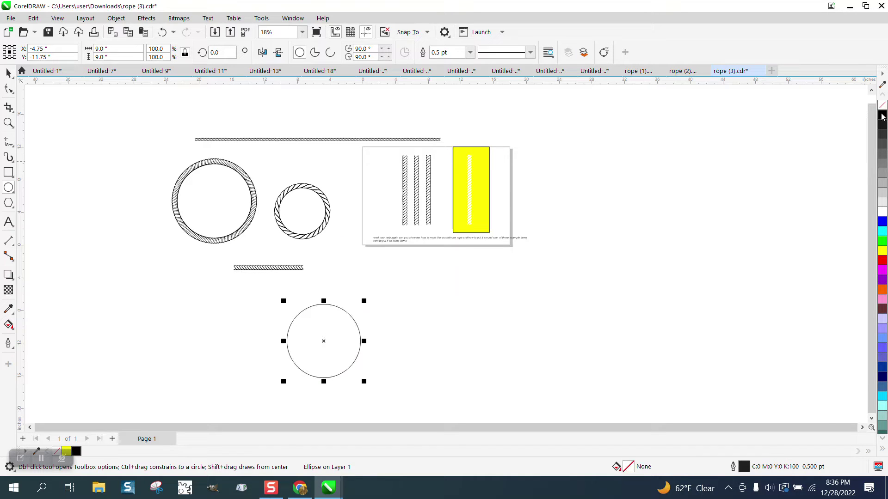
click(8, 123)
click(447, 372)
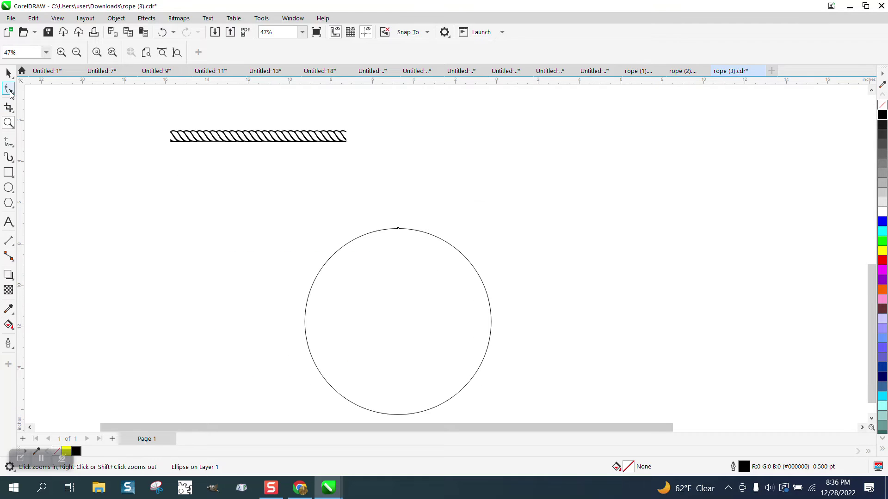
click(9, 88)
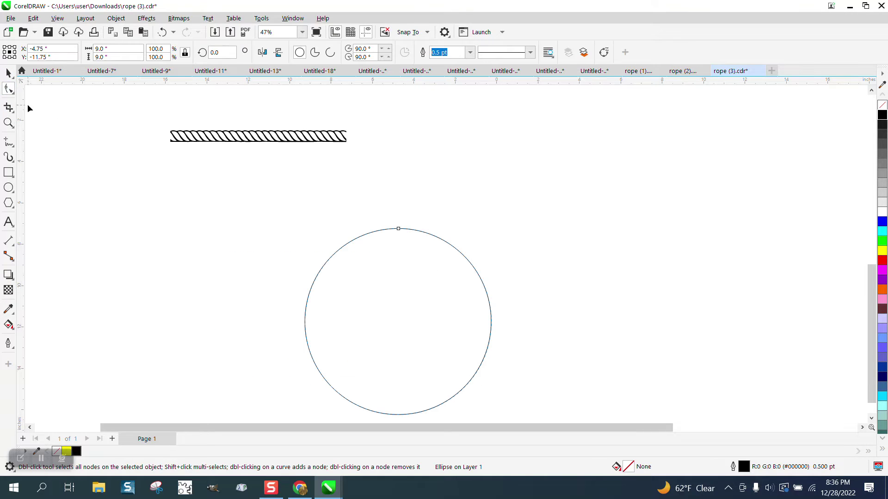
click(7, 72)
click(246, 139)
drag(246, 141, 330, 189)
Apply the rope brush to the circle with a 2-inch stroke width.
click(9, 158)
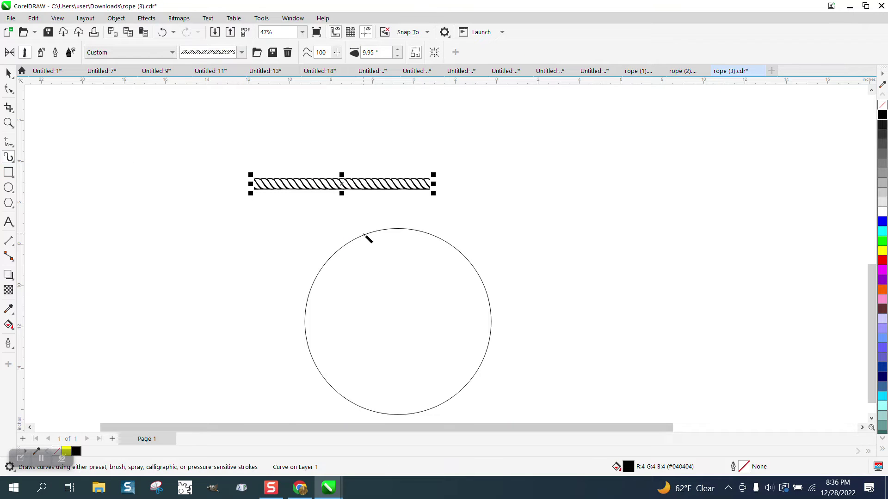
click(365, 235)
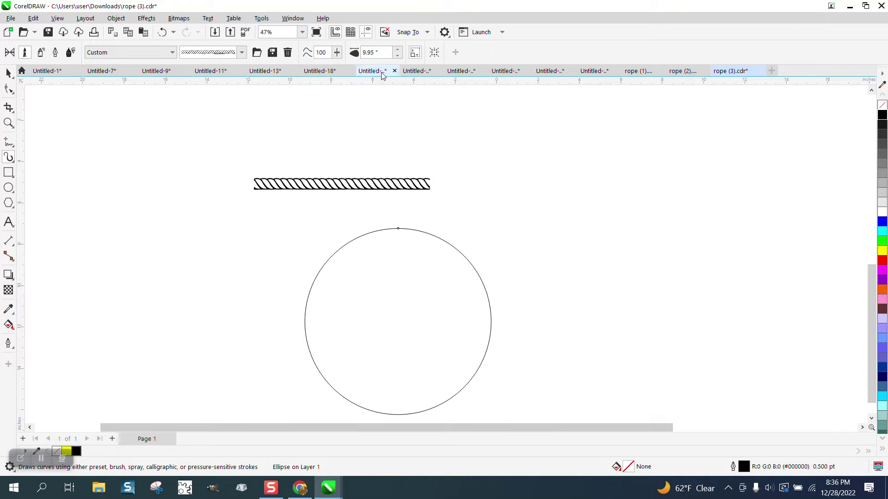
click(398, 56)
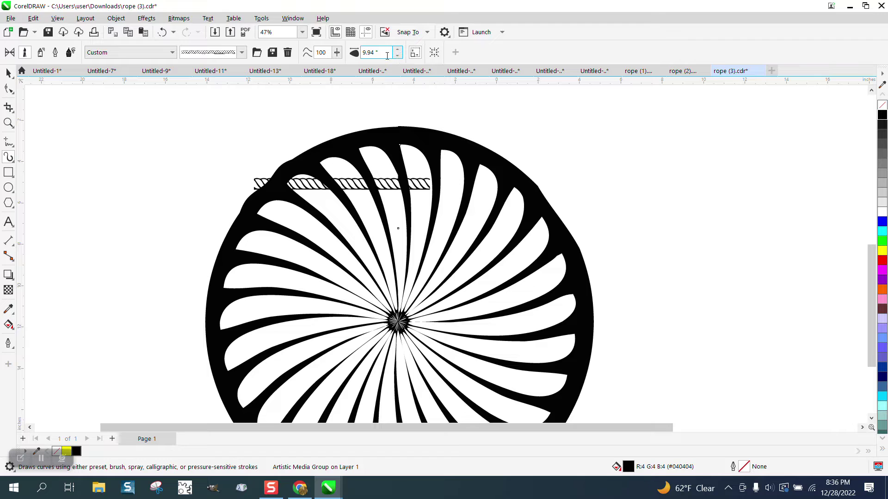
drag(383, 52, 332, 55)
text(2)
key(Return)
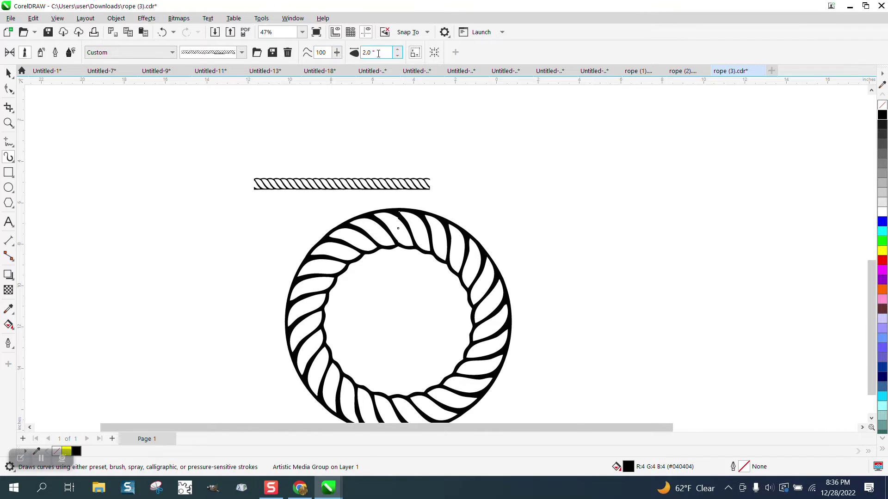
Thin the rope ring gradually, then set its stroke width to 1.0 inch.
click(397, 55)
click(397, 55)
click(397, 55)
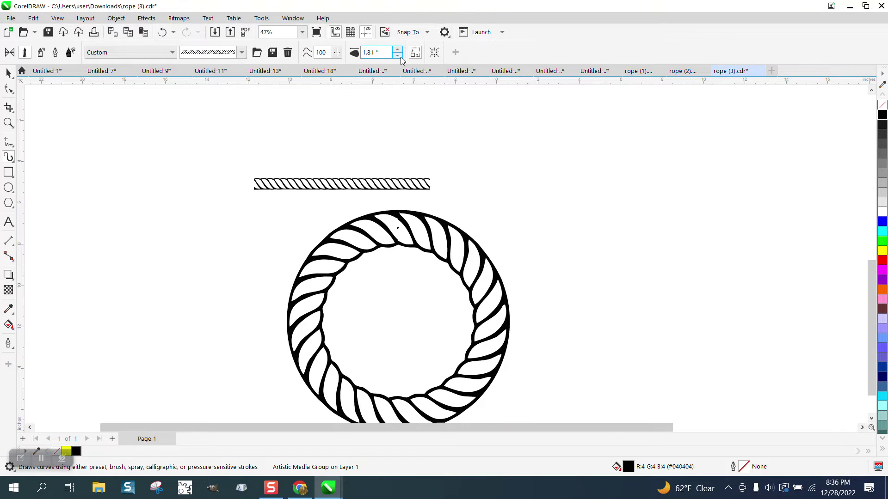
click(398, 55)
click(398, 55)
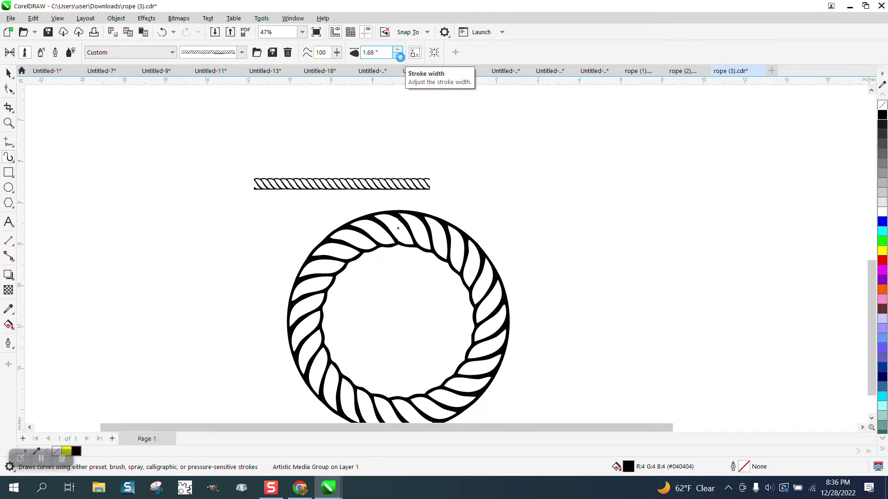
click(398, 55)
text(1)
key(Return)
Draw a 14-inch unfilled circle right of the rope ring and convert it to curves.
scroll(413, 180, up, 1)
scroll(413, 181, down, 6)
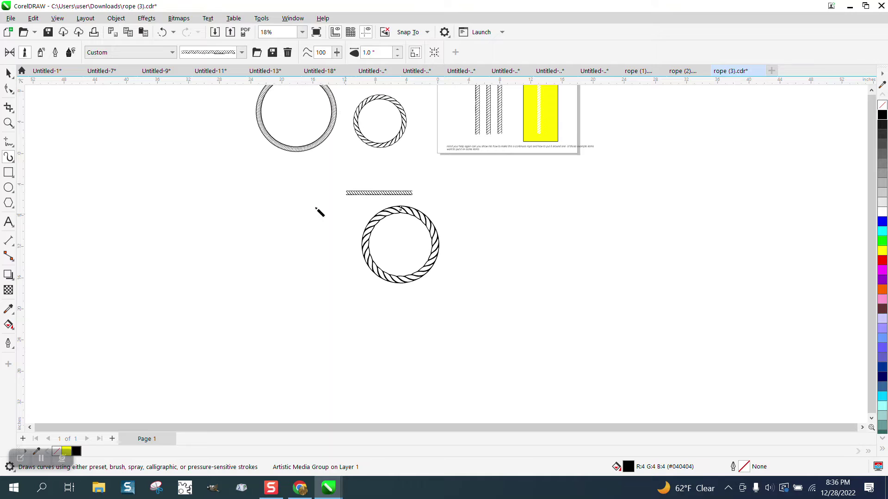
click(8, 122)
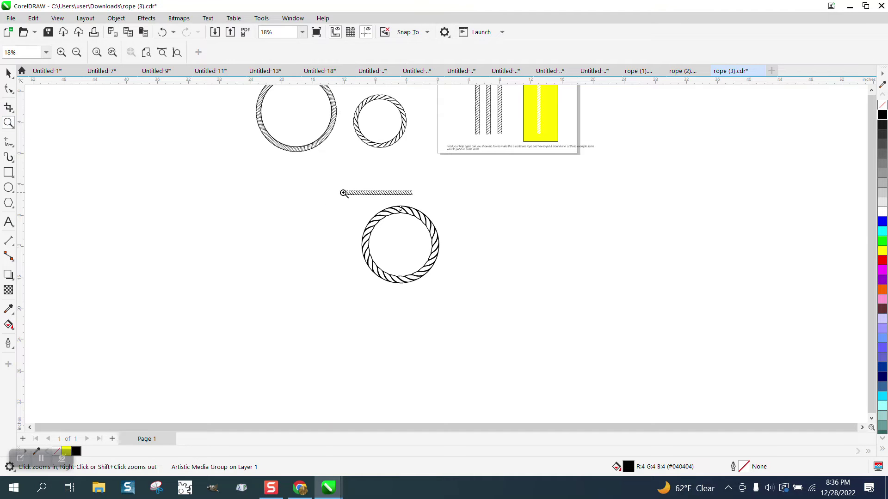
drag(558, 309, 557, 309)
scroll(349, 232, down, 5)
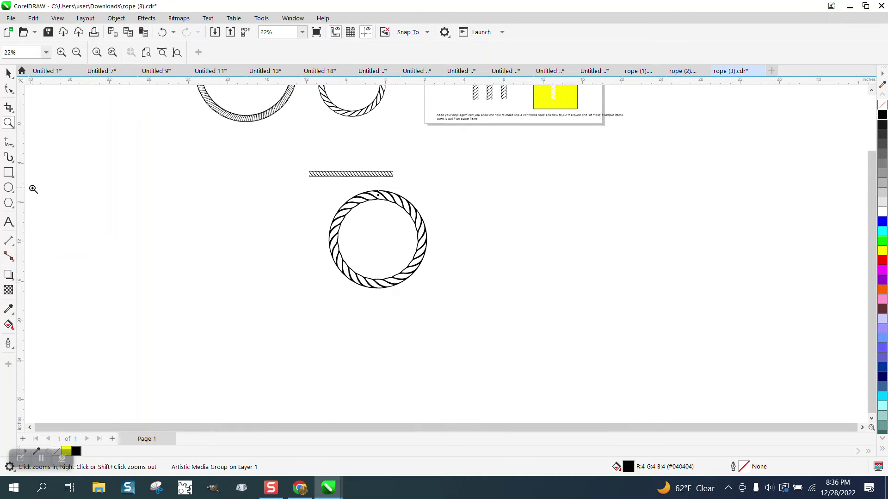
click(9, 188)
drag(619, 184, 498, 323)
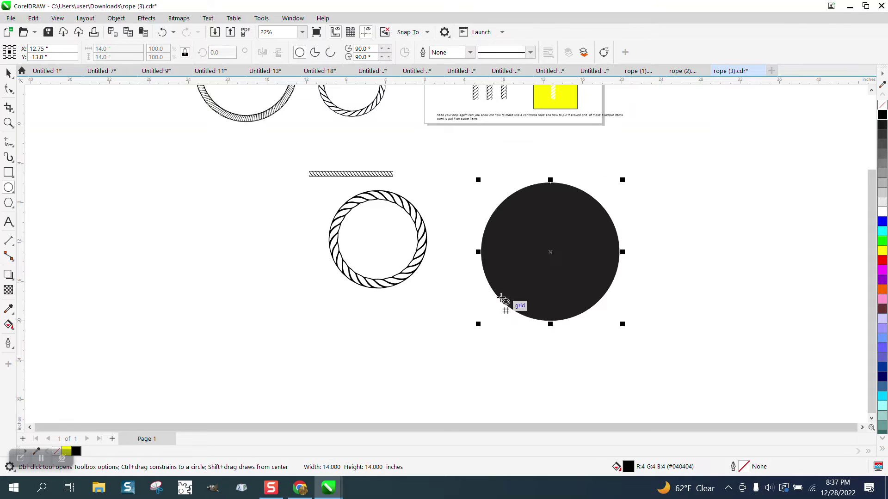
click(883, 109)
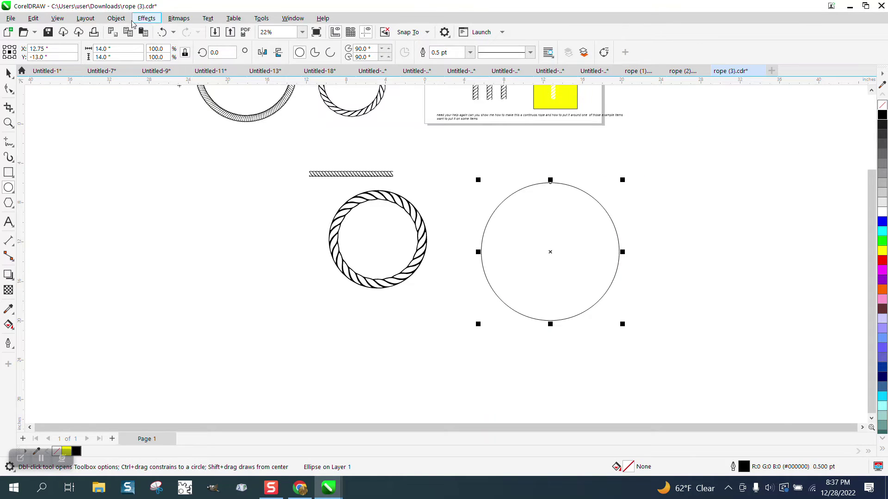
click(118, 20)
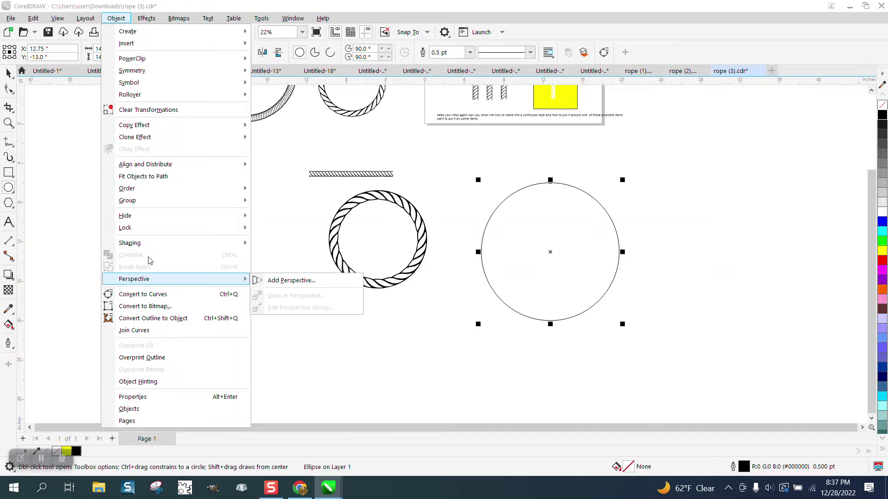
click(153, 294)
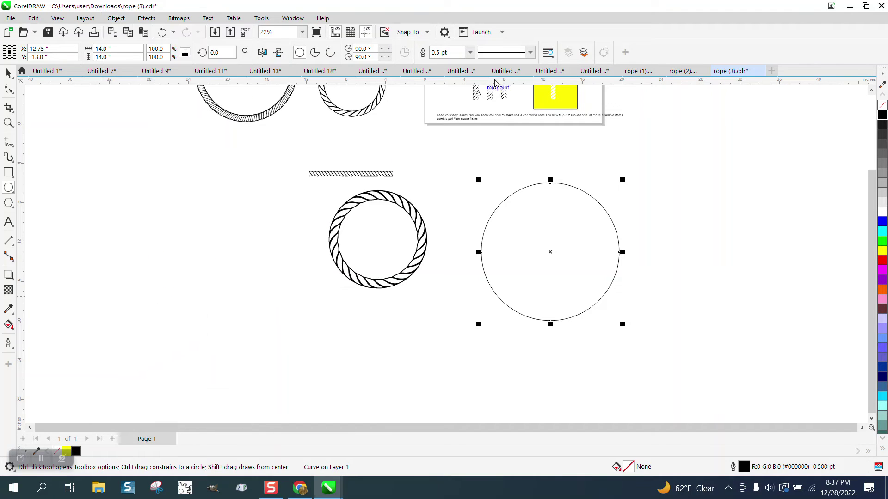
Open the Properties docker and show the circle's Curve page.
click(293, 18)
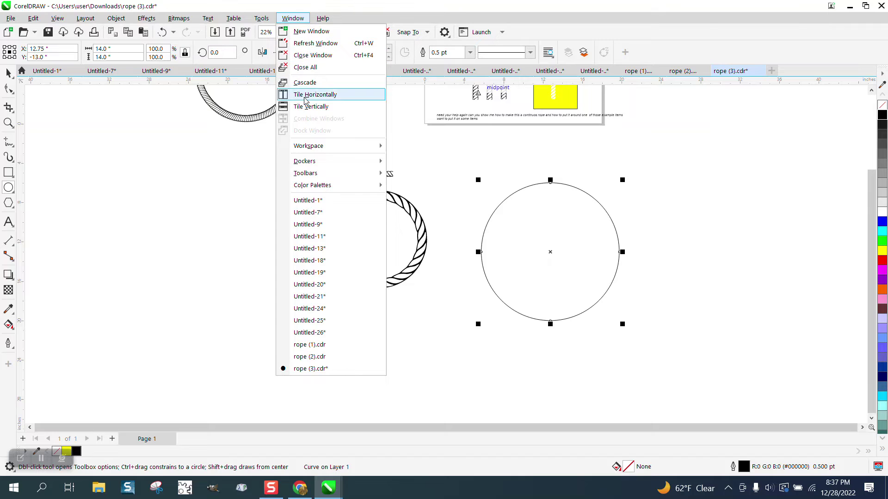
mouse_move(307, 163)
click(419, 35)
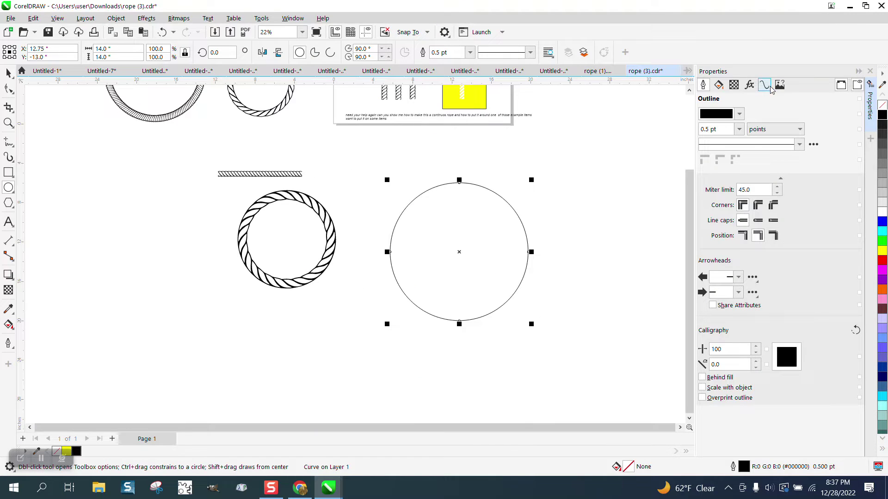
click(769, 88)
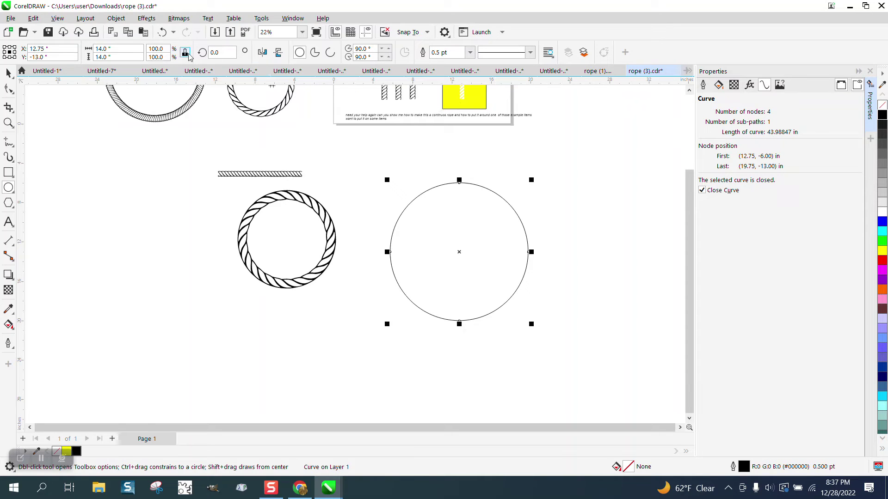
Scale the circle through 105, 104 and 103.9 percent, settling at 103.5 percent.
drag(169, 49, 157, 49)
text(105)
key(Return)
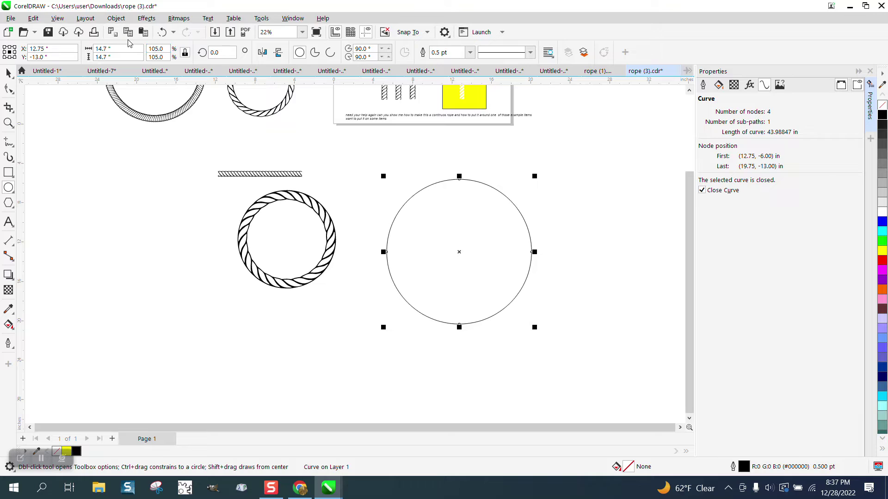
double_click(156, 48)
text(104)
key(Return)
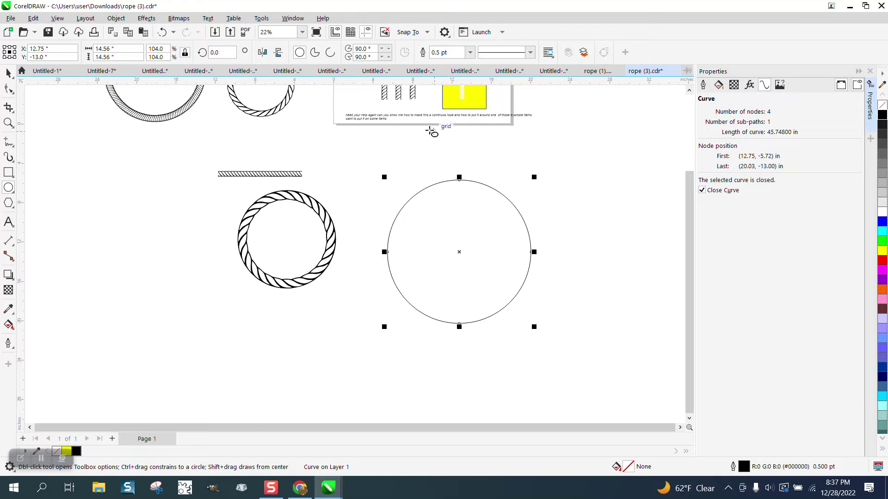
double_click(156, 48)
text(10)
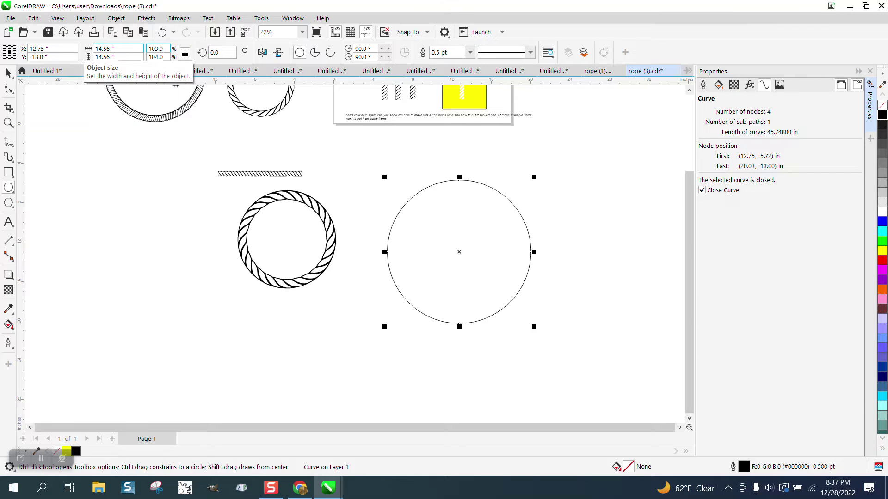
text(3.9)
key(Return)
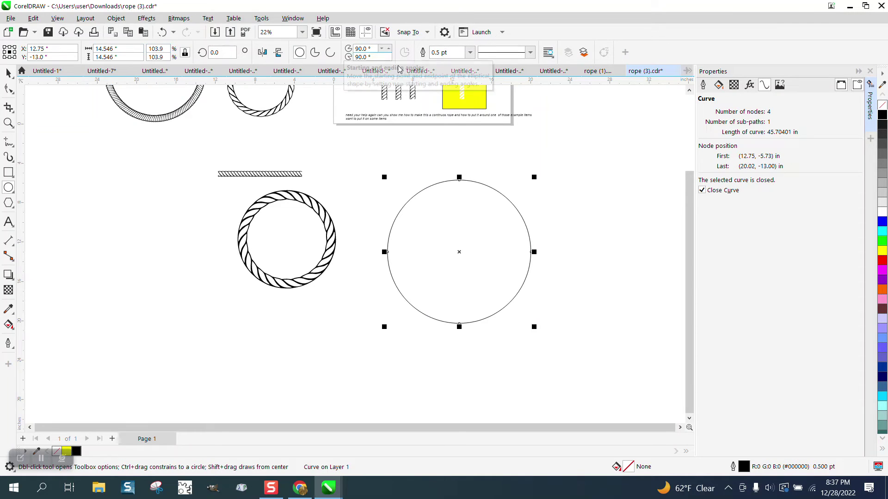
double_click(166, 46)
text(1)
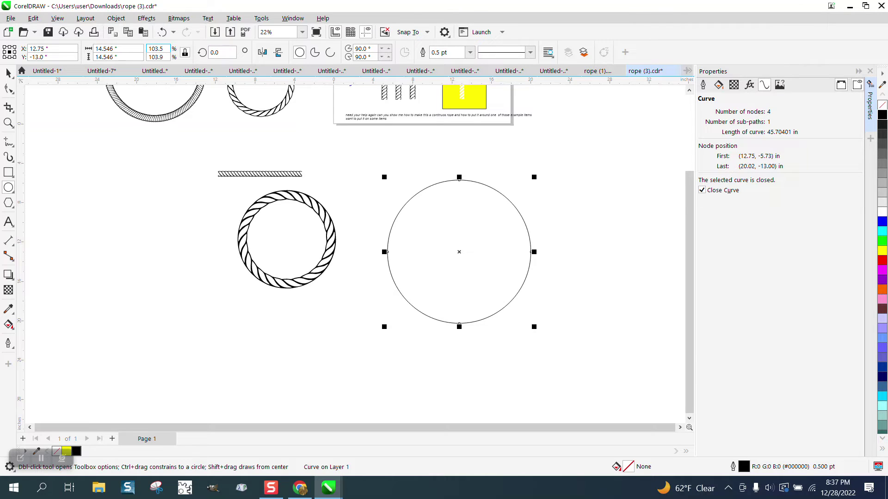
key(Return)
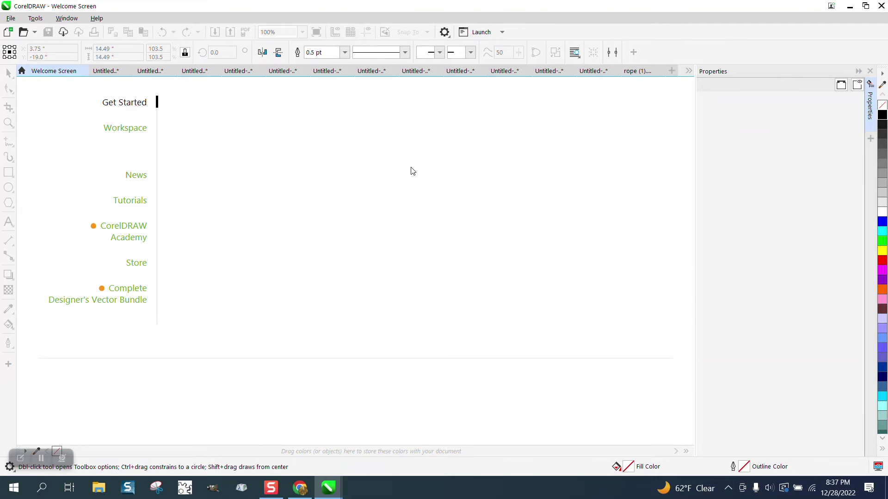
Close the Properties docker and bring the rope (3).cdr drawing back into view.
click(637, 71)
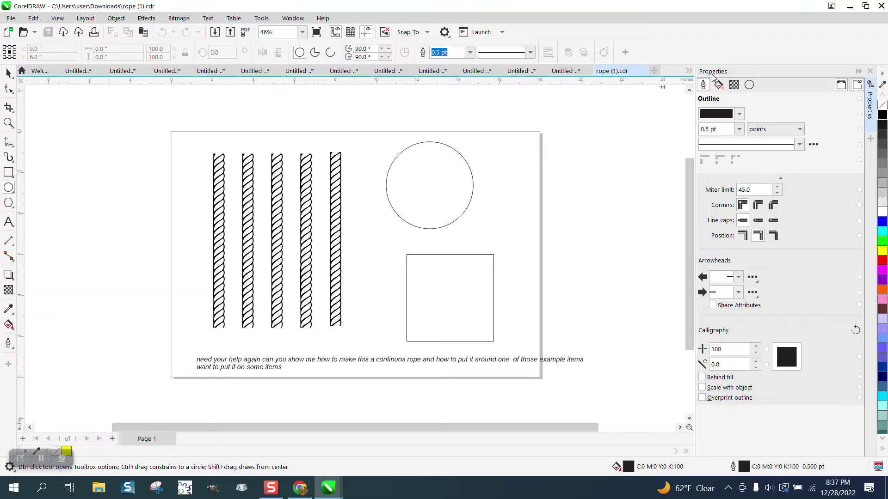
click(870, 72)
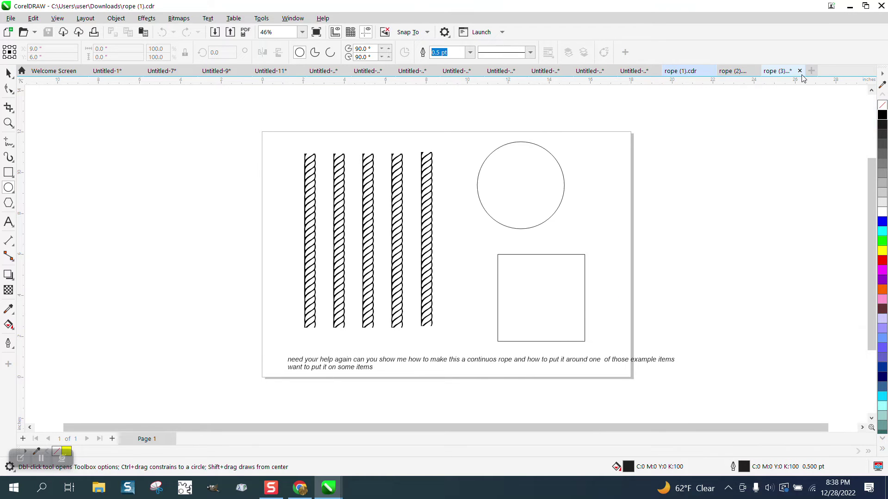
click(789, 75)
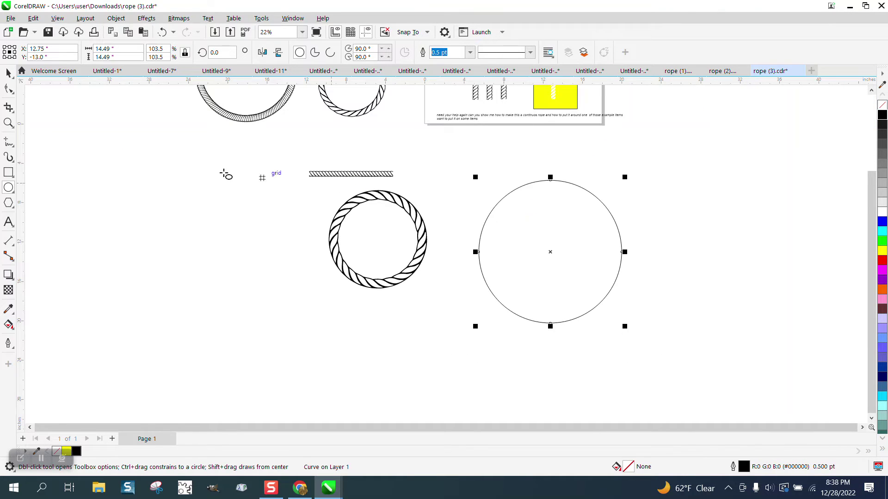
Move the straight rope piece above the large plain circle.
click(9, 73)
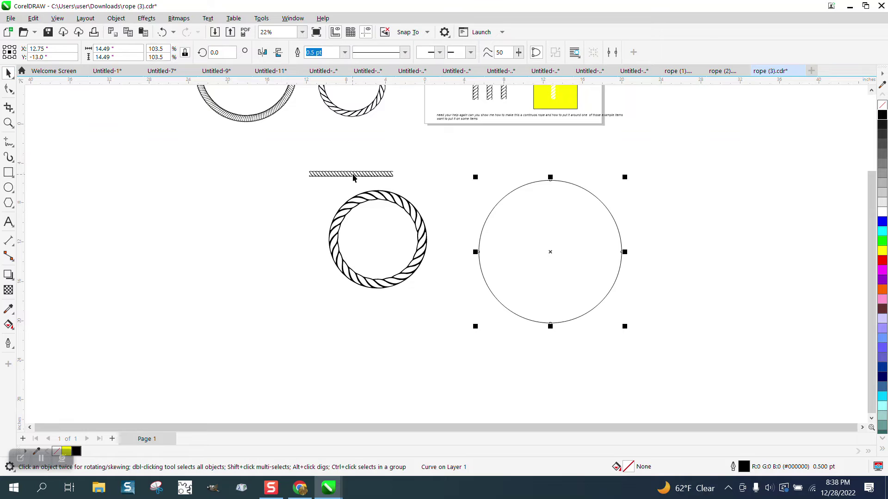
drag(353, 178, 545, 163)
click(599, 203)
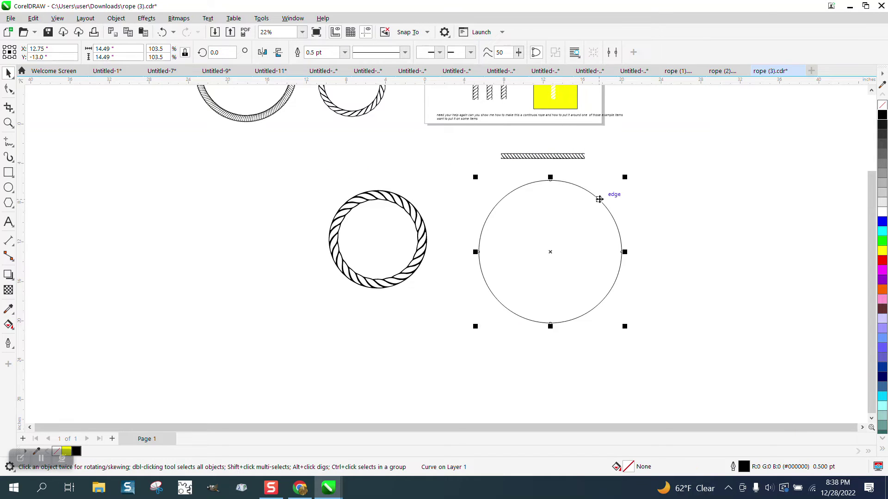
Zoom in on the rope piece and resize it to 5 inches wide.
click(9, 122)
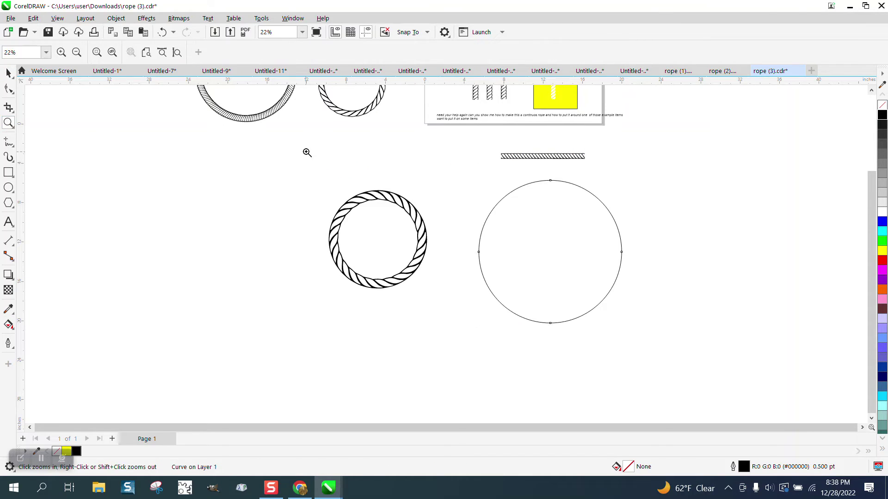
drag(407, 140, 697, 284)
click(8, 73)
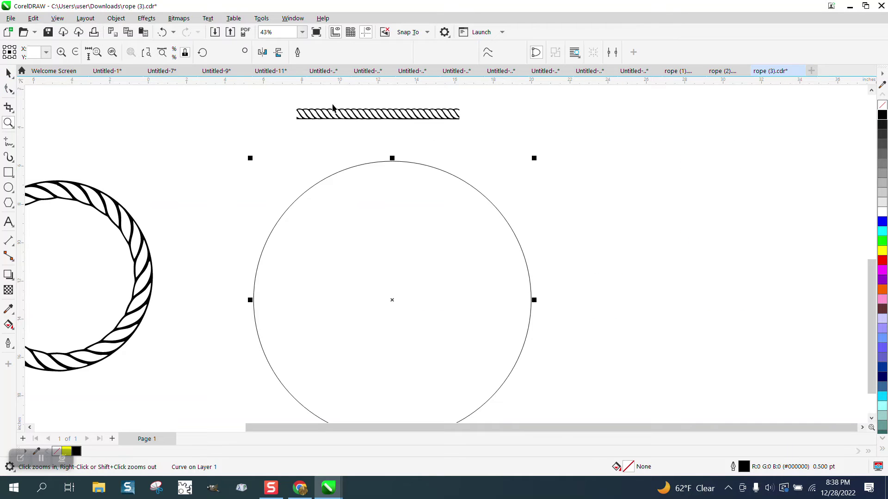
click(376, 113)
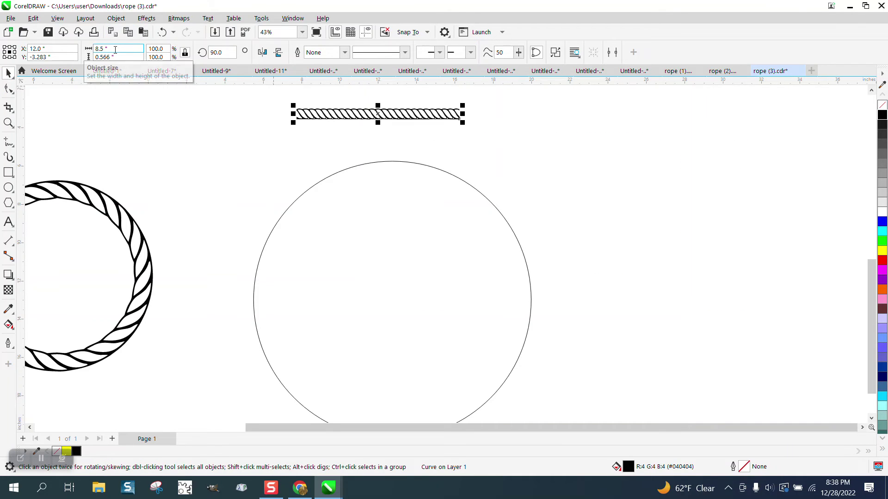
drag(108, 49, 66, 48)
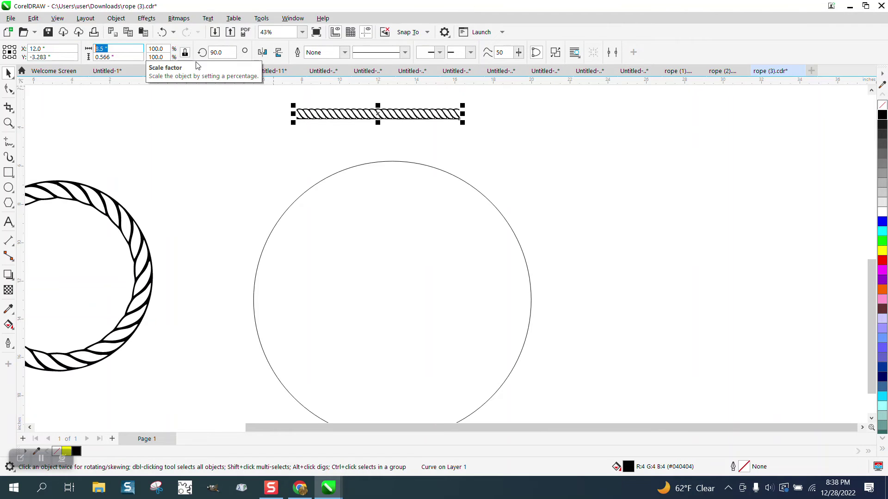
text(5)
key(Return)
Delete a misaligned rope copy and set the horizontal duplicate offset to 0.
key(Escape)
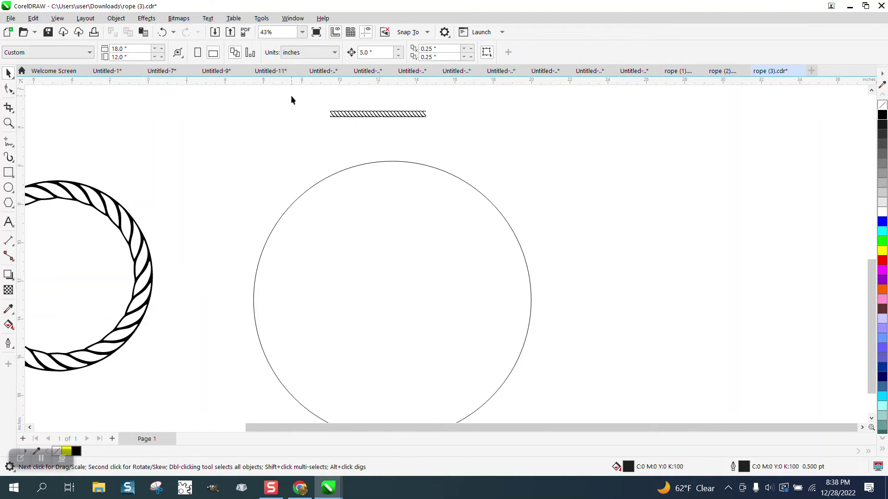
click(386, 117)
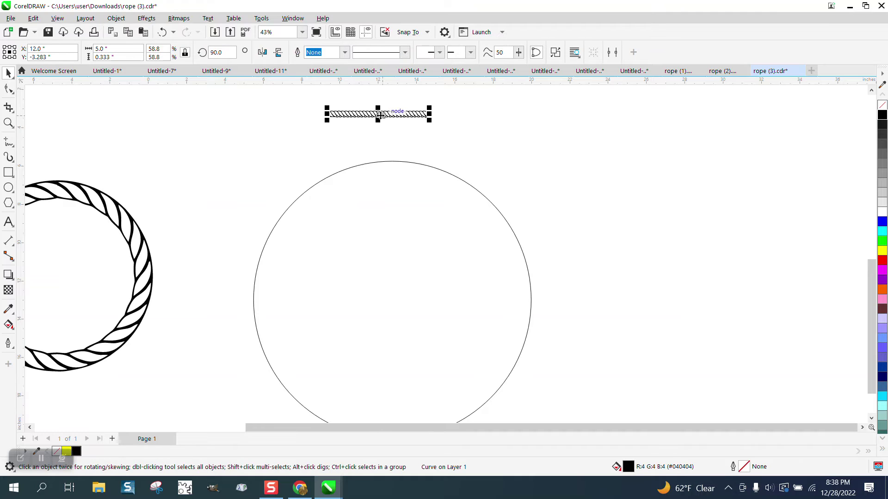
key(ctrl+d)
key(Right)
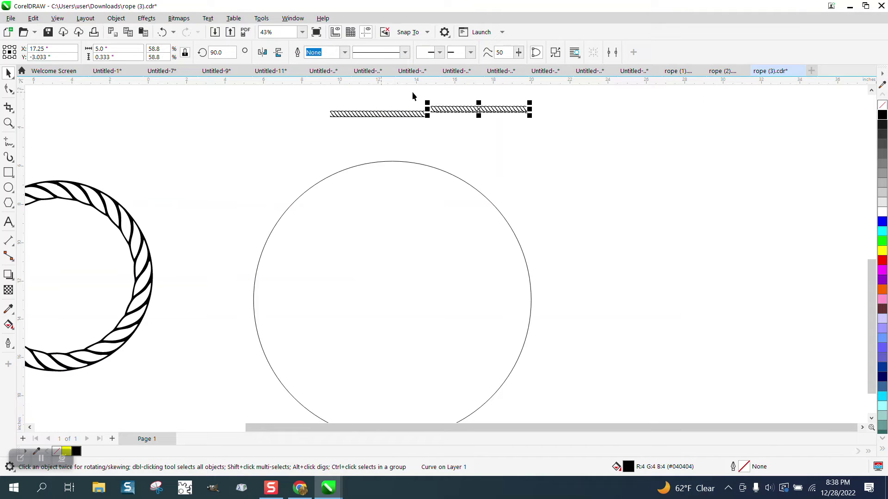
key(Delete)
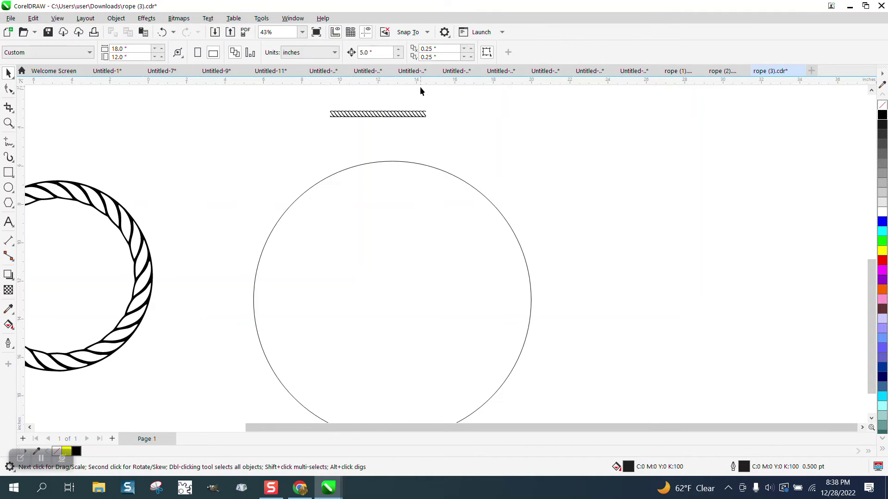
click(439, 48)
text(0)
key(Tab)
Duplicate the rope piece three times to make four pieces end to end.
click(402, 116)
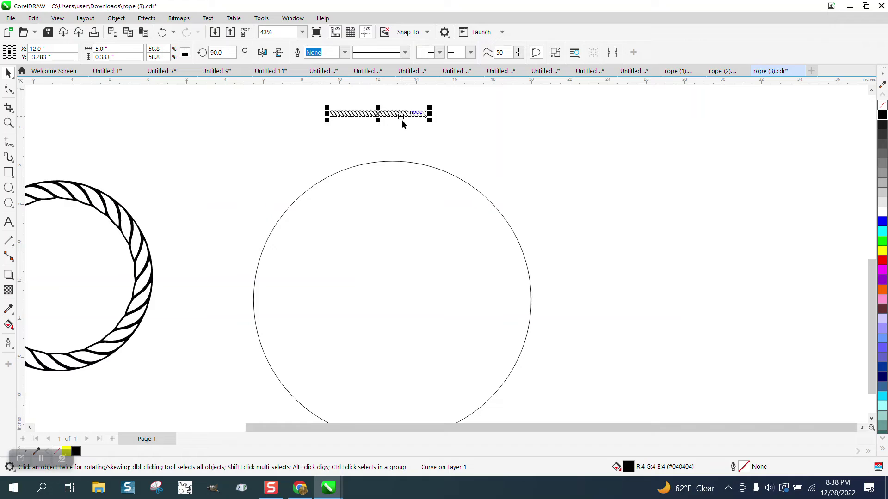
key(ctrl+d)
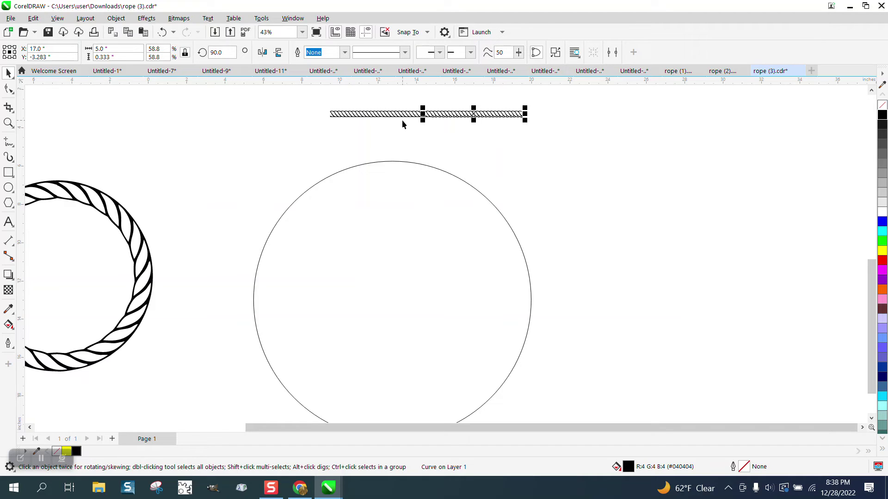
key(ctrl+d)
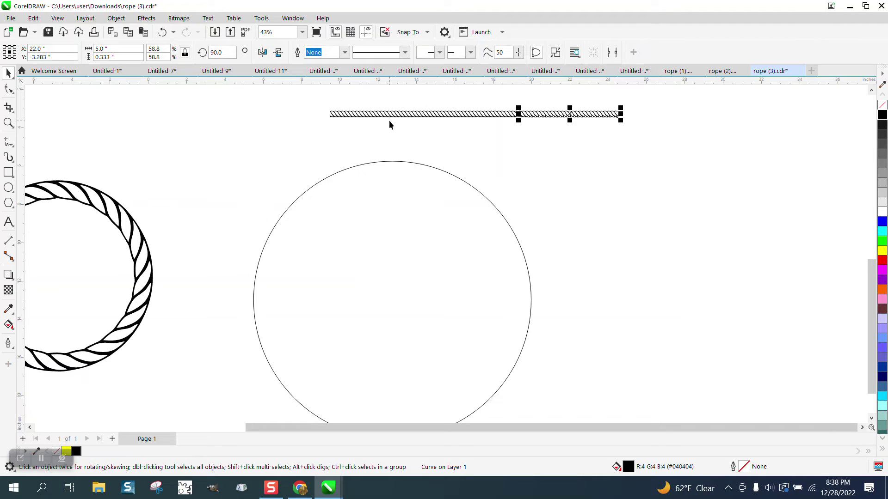
key(ctrl+d)
key(Escape)
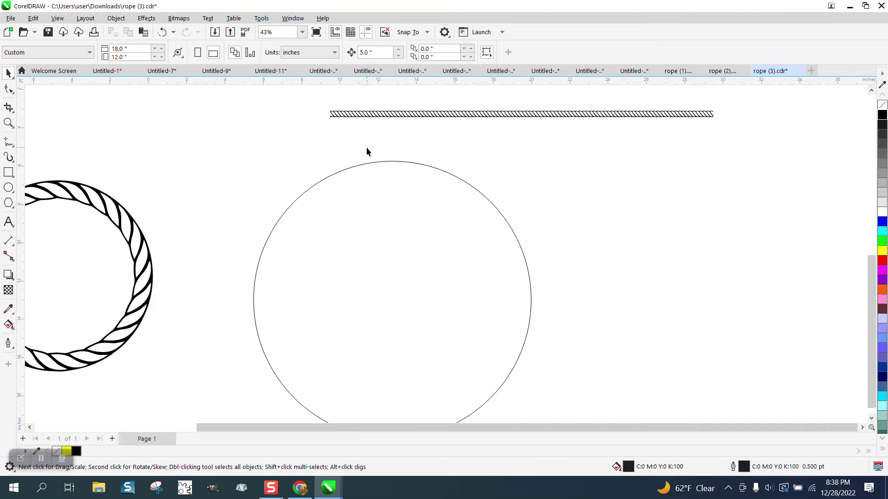
scroll(389, 122, down, 1)
drag(656, 142, 692, 156)
Add three more copies after the rightmost piece, making seven rope pieces.
click(625, 257)
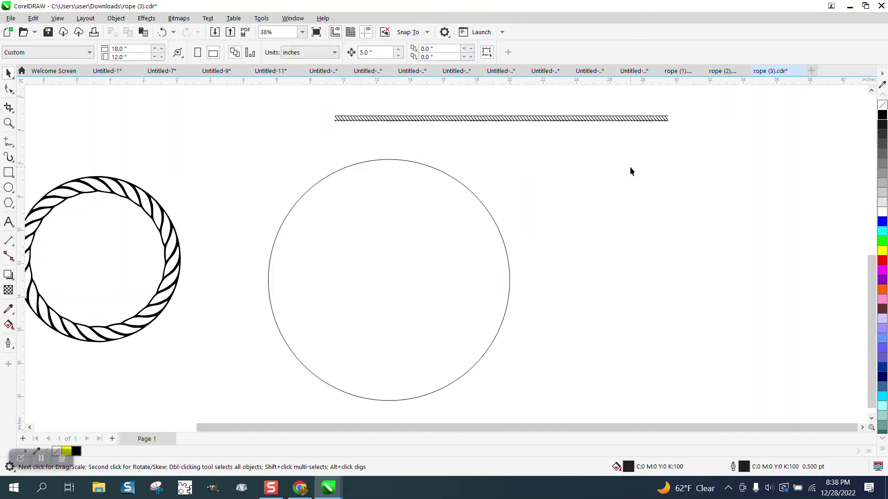
click(619, 121)
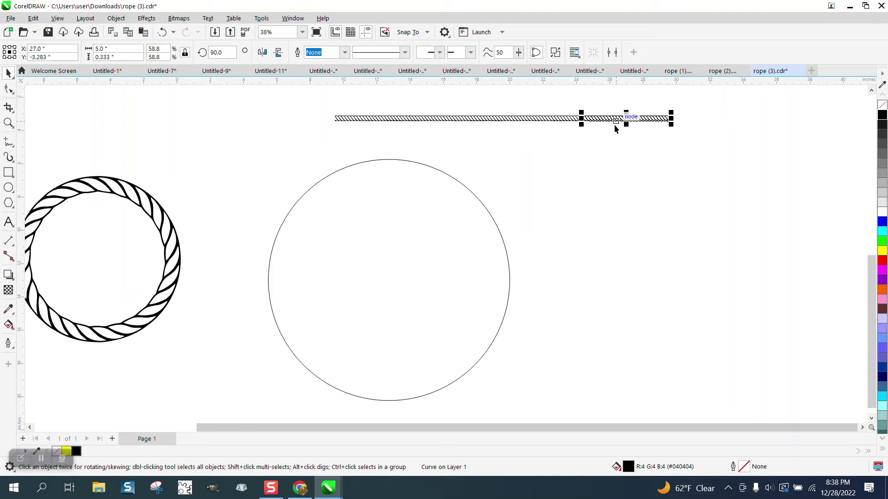
key(ctrl+d)
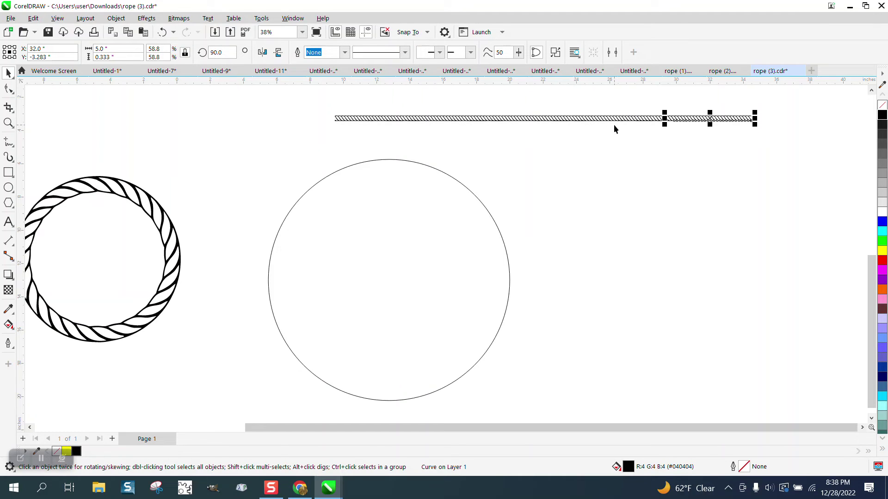
key(ctrl+d)
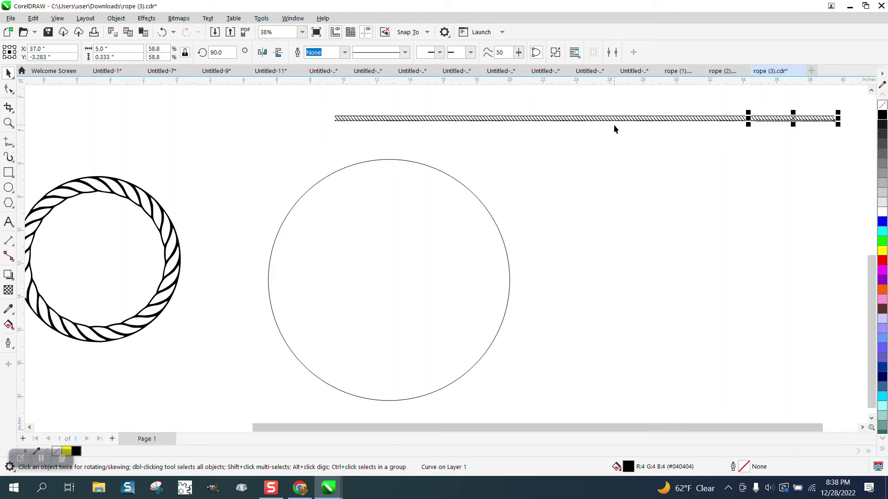
key(ctrl+d)
key(Escape)
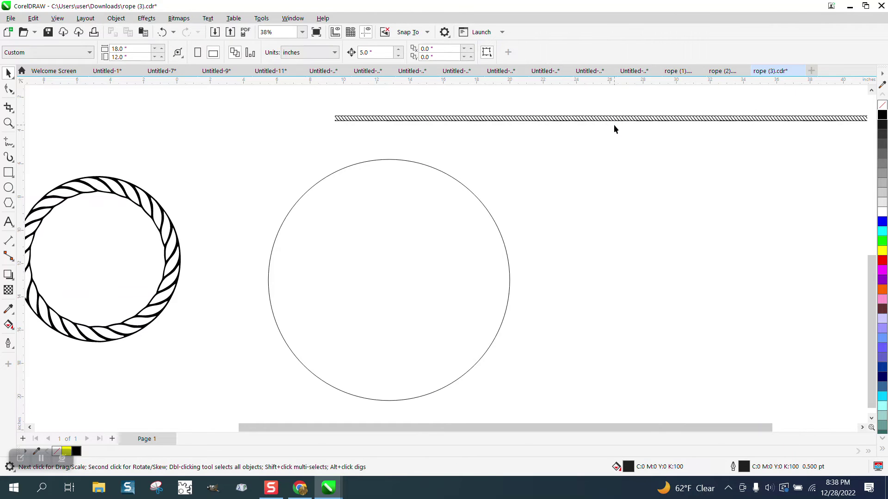
scroll(582, 126, down, 2)
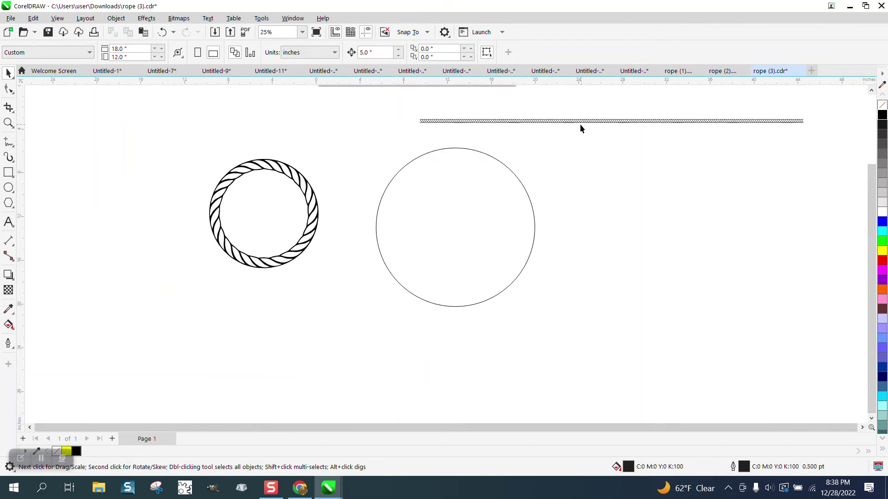
scroll(579, 125, down, 1)
drag(680, 134, 796, 136)
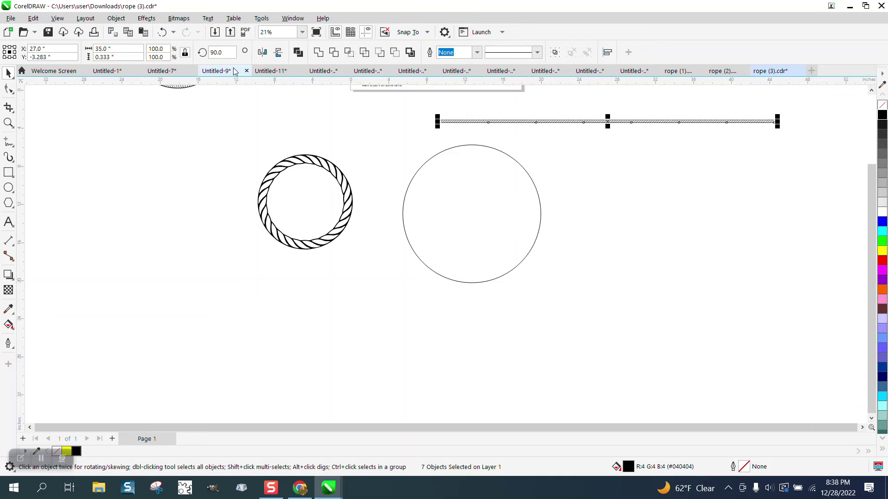
Add two more copies for nine pieces and move the whole line below the circles.
click(759, 127)
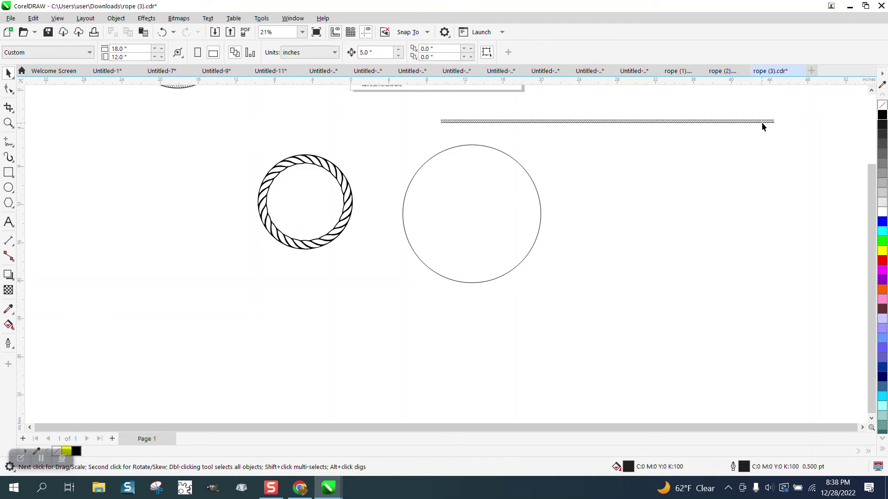
click(731, 123)
key(ctrl+d)
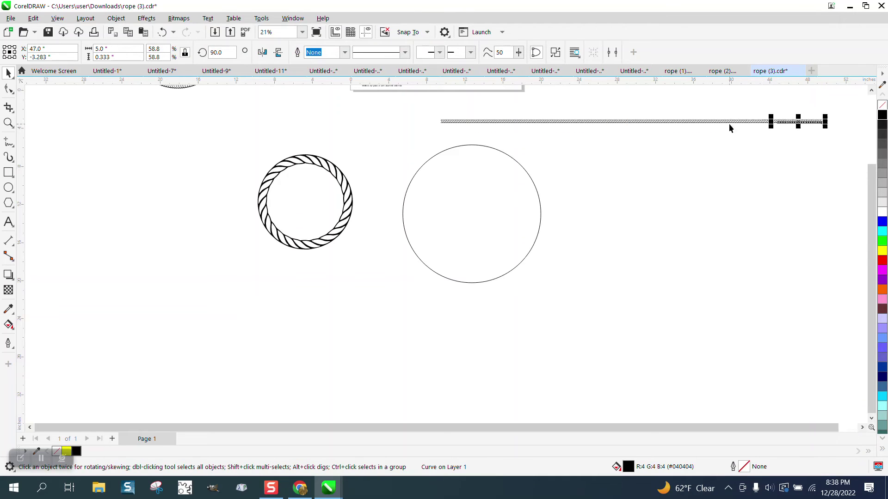
key(ctrl+d)
scroll(508, 122, down, 1)
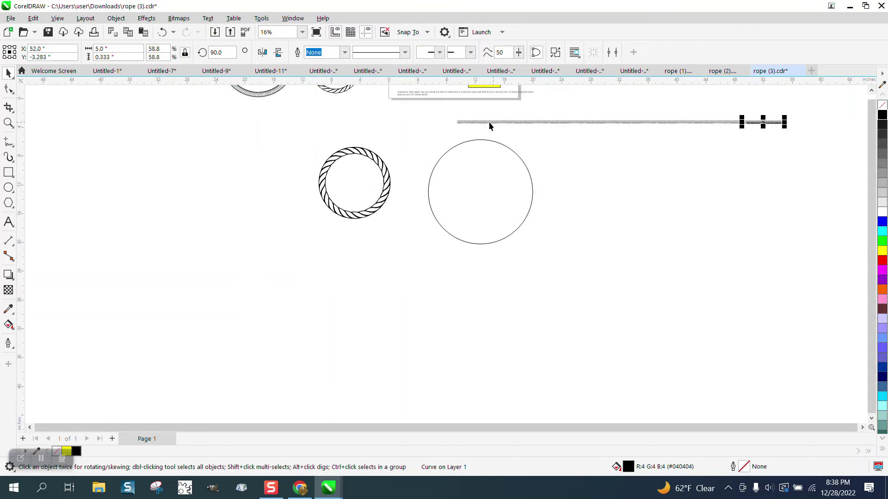
drag(443, 113, 825, 152)
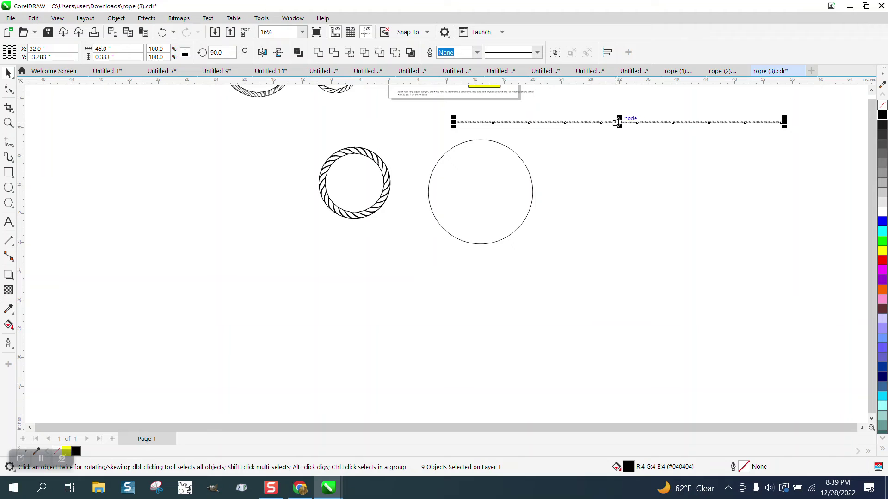
drag(619, 122, 341, 276)
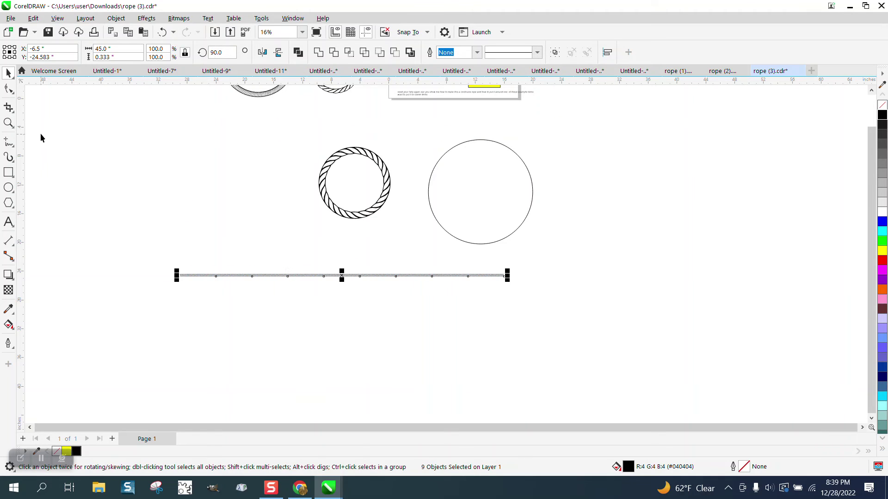
Group the nine rope pieces into one object.
click(116, 18)
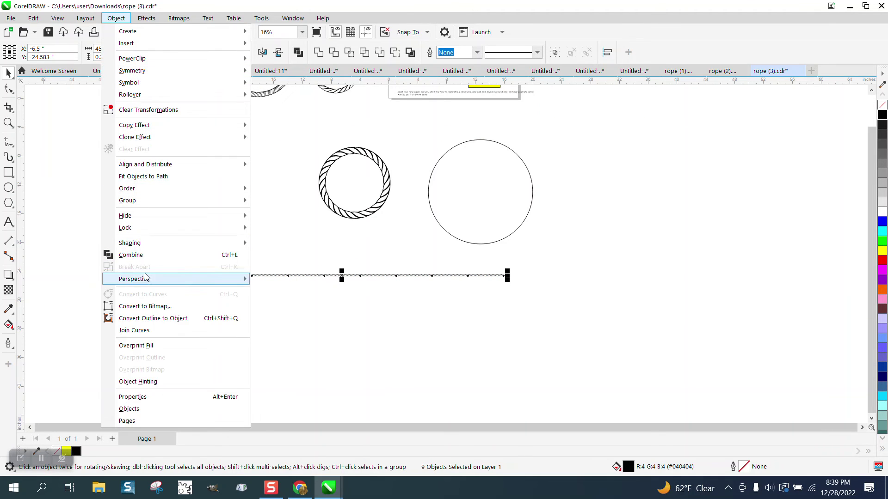
mouse_move(131, 203)
click(265, 204)
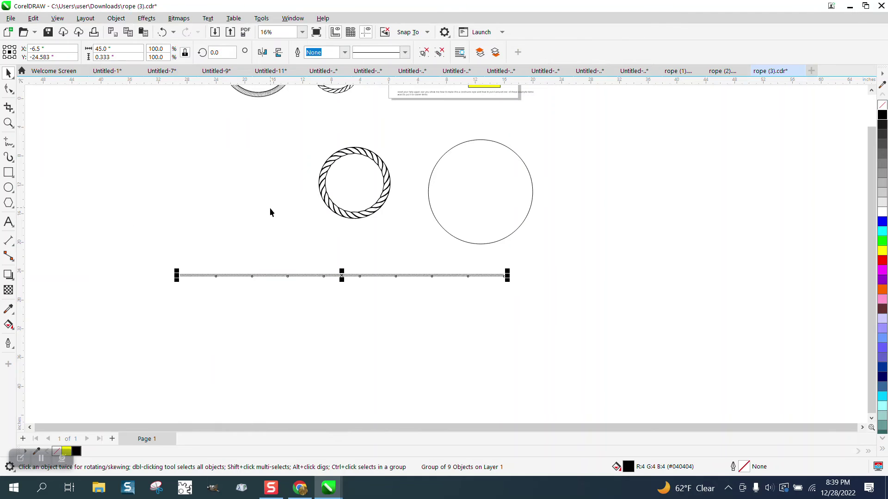
Move the large plain circle beneath the rope line and select the rope group.
drag(469, 142, 281, 289)
click(9, 123)
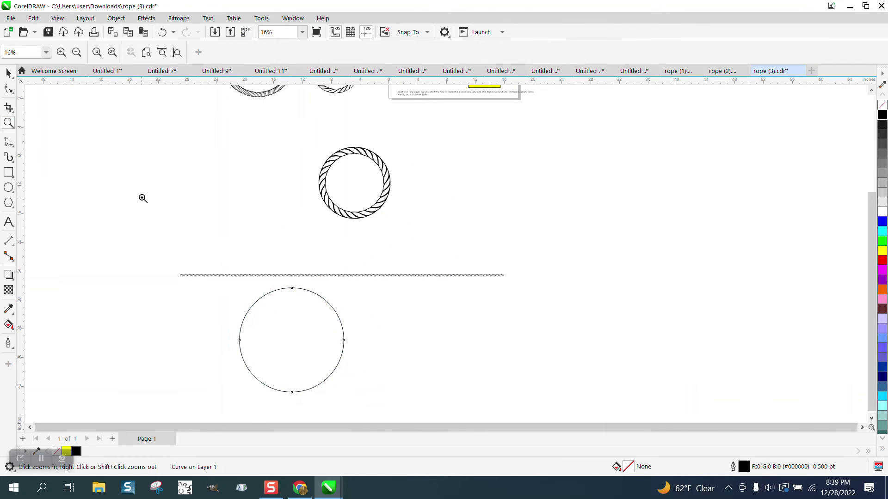
right_click(163, 191)
drag(162, 219, 529, 383)
click(9, 73)
click(163, 161)
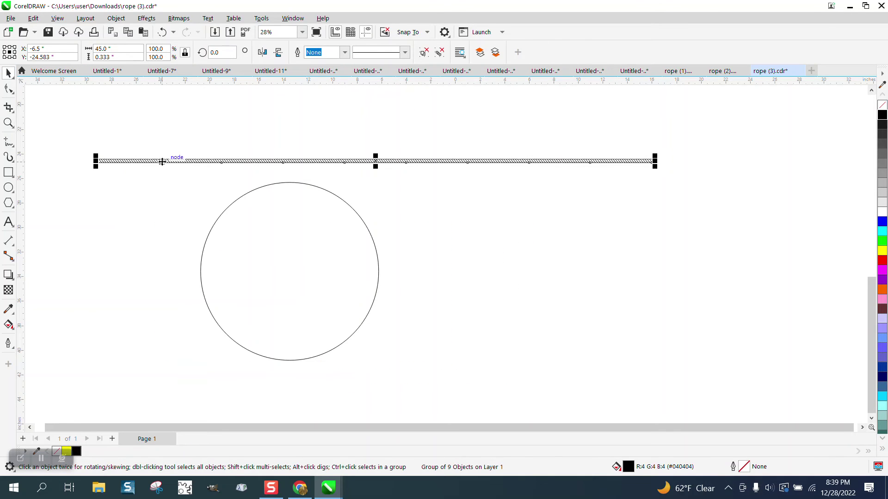
With the Artistic Media tool, start saving the rope as a brush named ropeV.
click(14, 163)
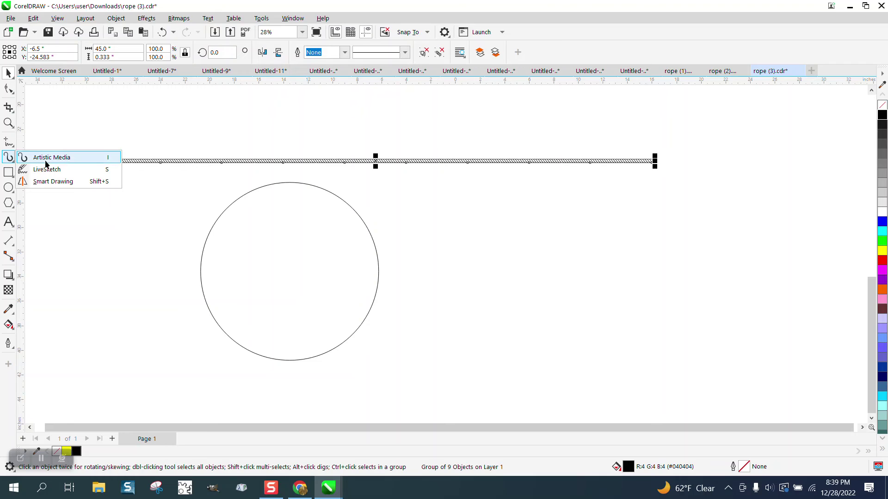
click(47, 159)
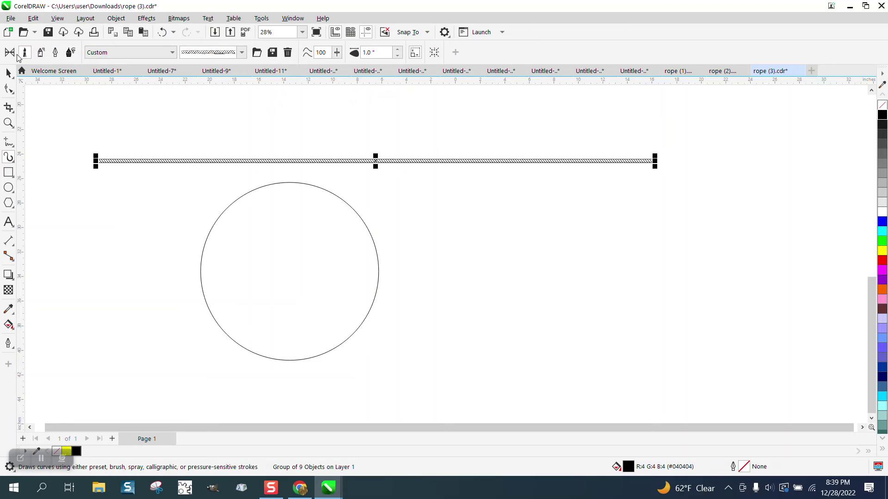
click(272, 53)
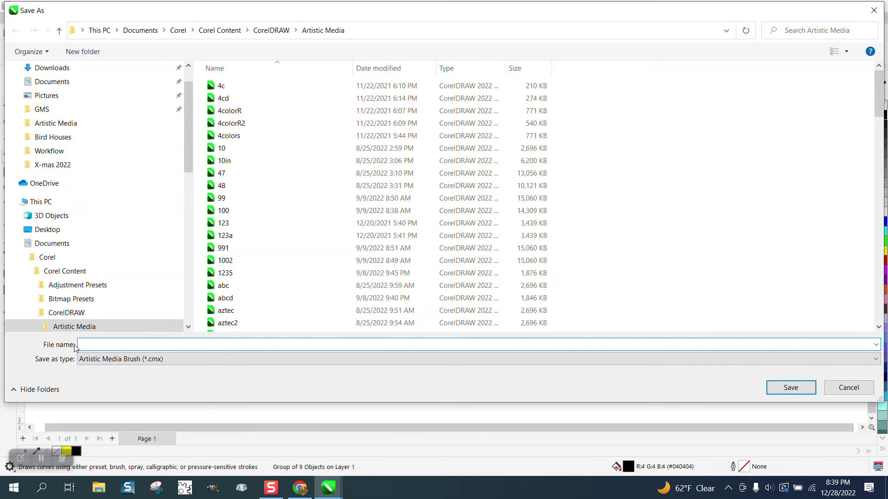
text(rope)
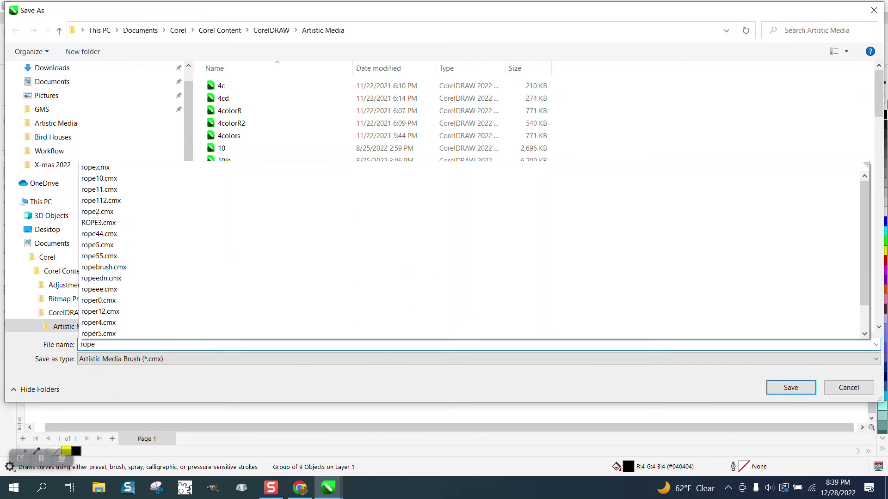
text(V)
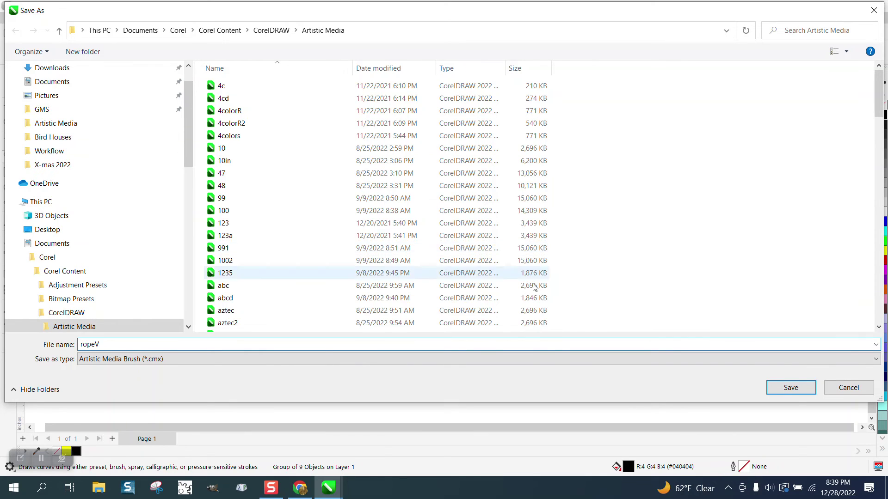
Save the ropeV brush and apply it to the plain circle.
click(787, 389)
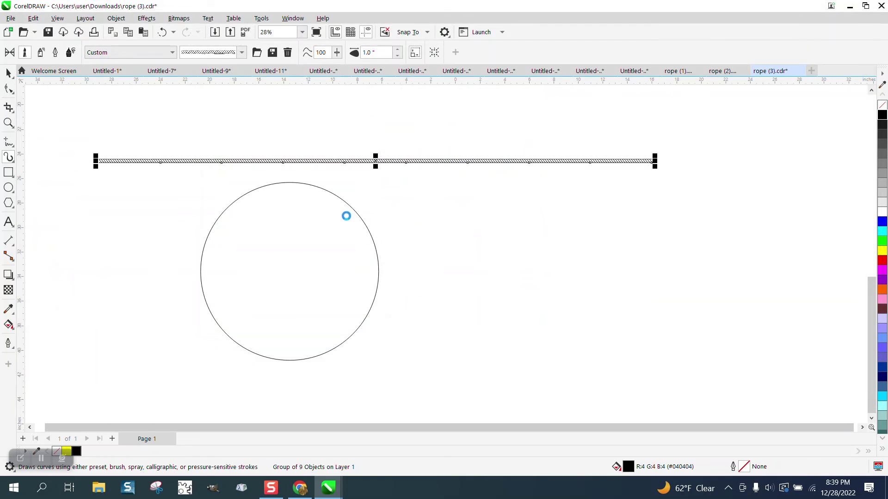
click(351, 209)
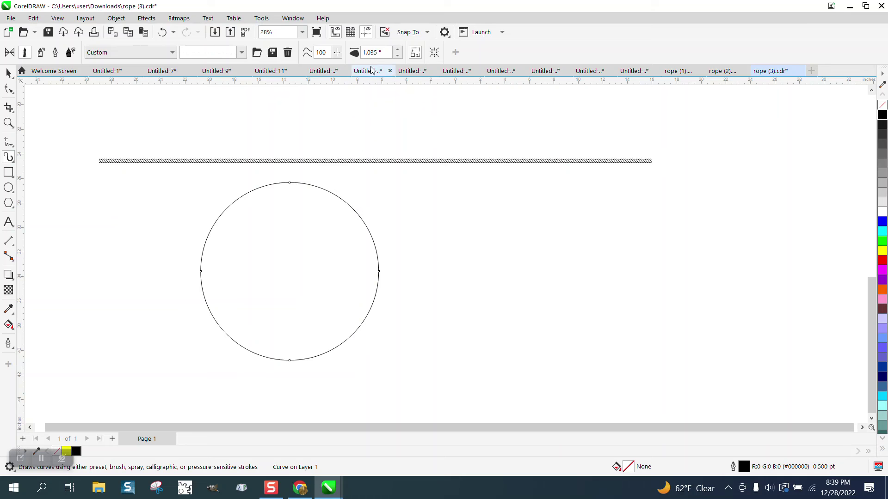
click(397, 56)
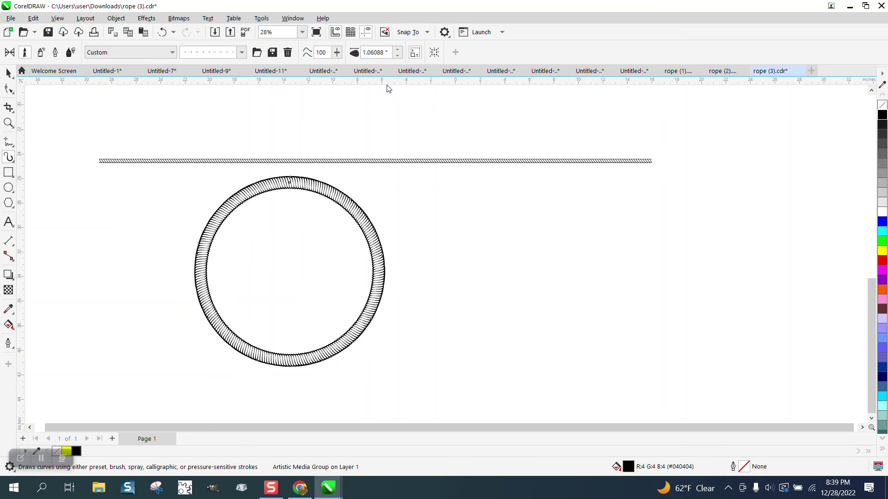
click(8, 122)
drag(234, 163, 389, 224)
right_click(351, 176)
right_click(350, 176)
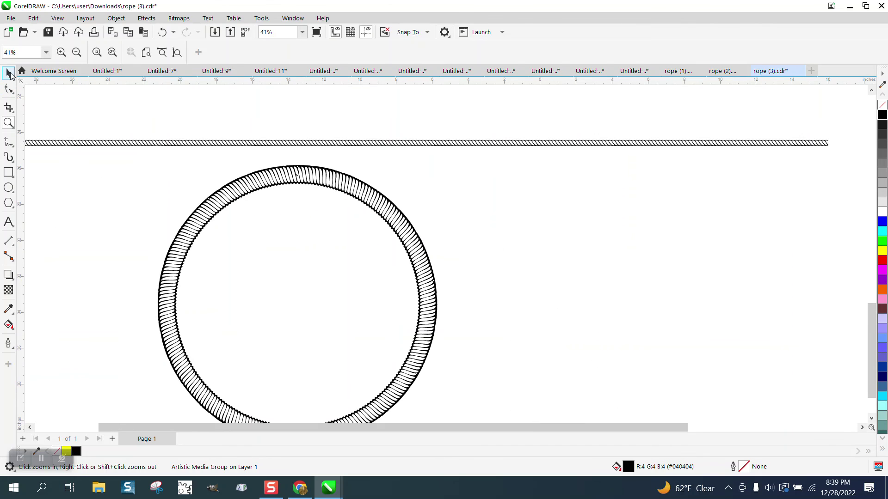
click(8, 73)
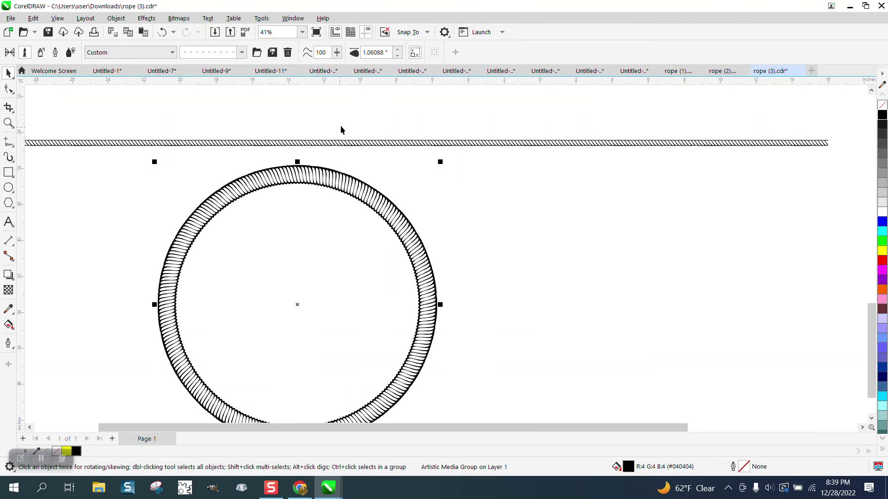
Reduce the rope ring's stroke width, first to 1 inch, then to 0.5 inch.
click(398, 56)
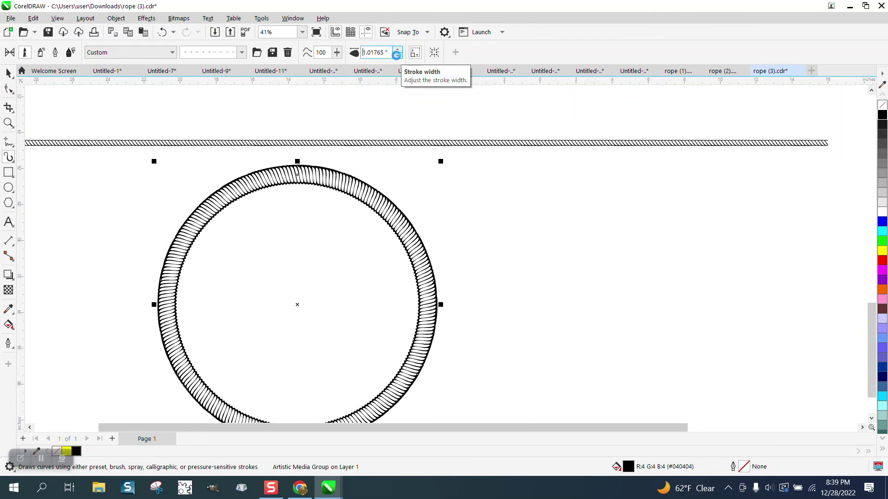
click(397, 56)
click(397, 56)
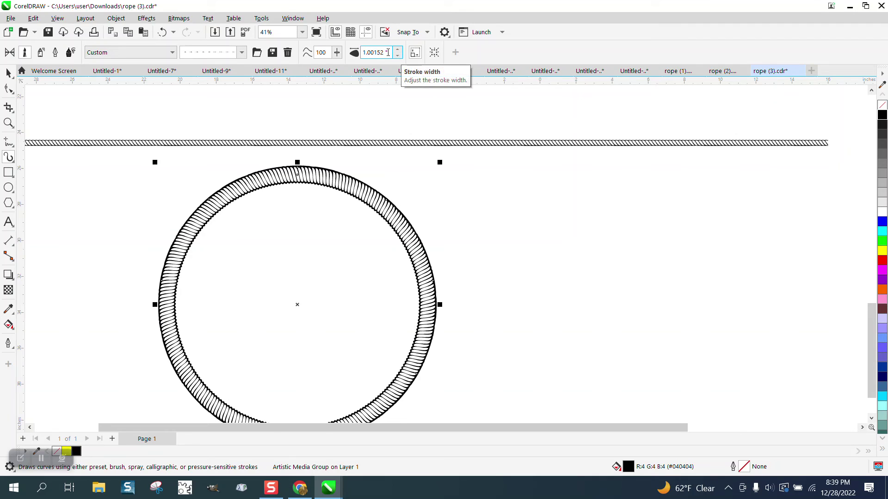
click(388, 52)
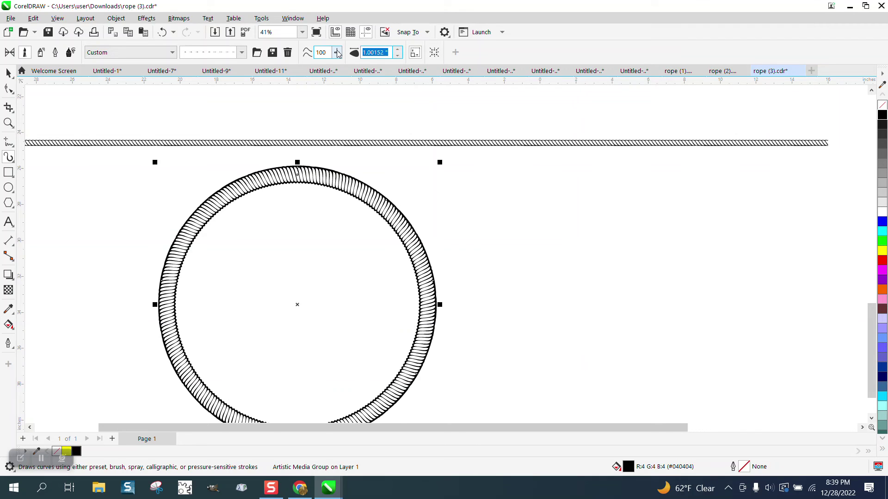
text(1)
key(Return)
click(363, 52)
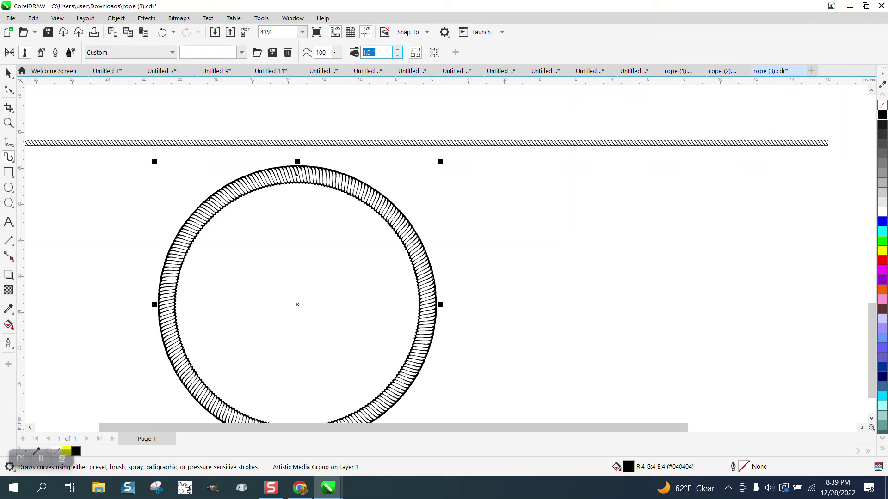
text(0.5)
key(Return)
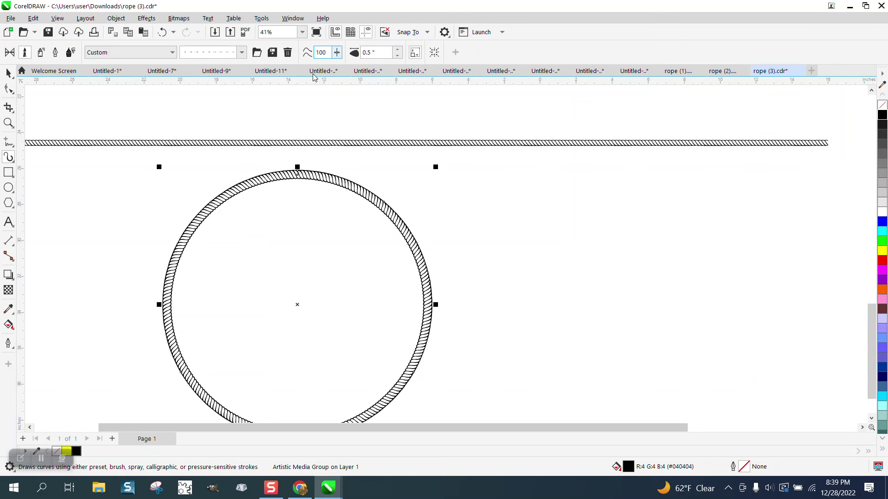
click(9, 122)
drag(267, 169, 346, 194)
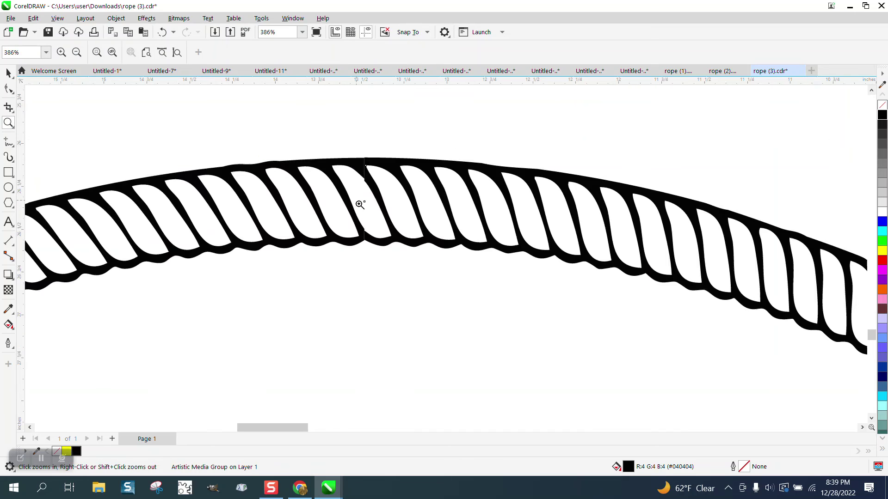
scroll(308, 187, down, 6)
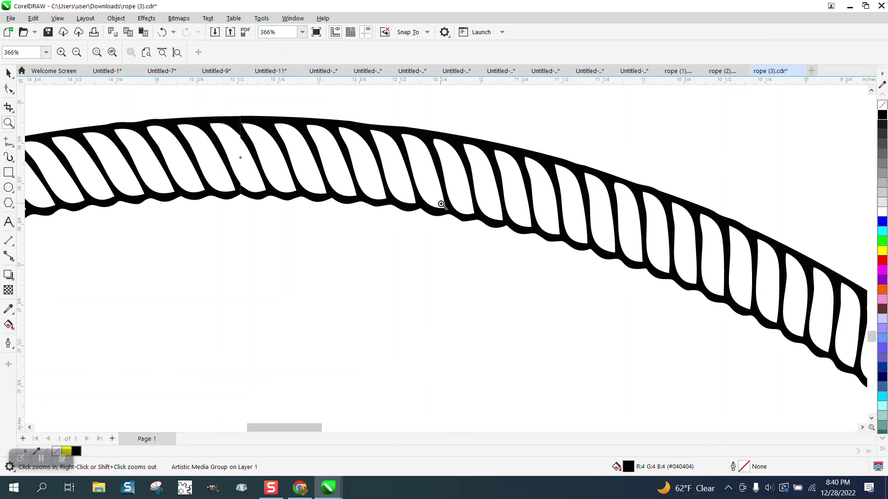
scroll(344, 181, up, 4)
scroll(344, 181, down, 4)
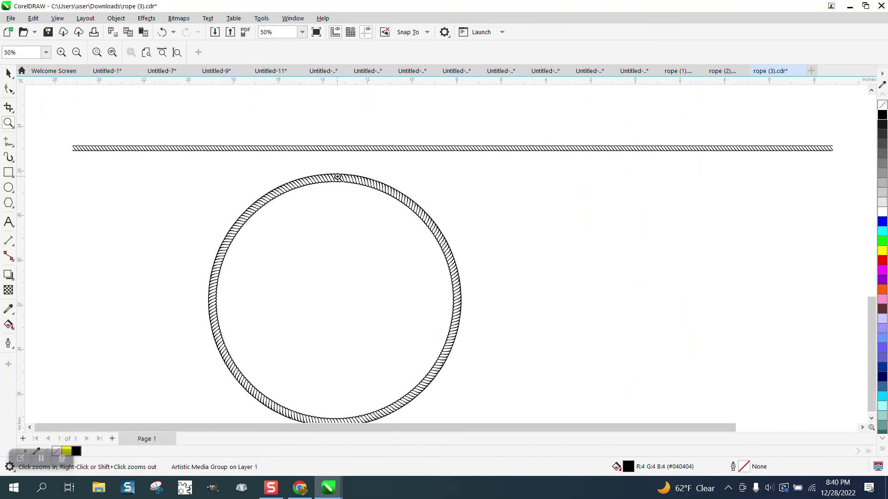
scroll(327, 188, down, 1)
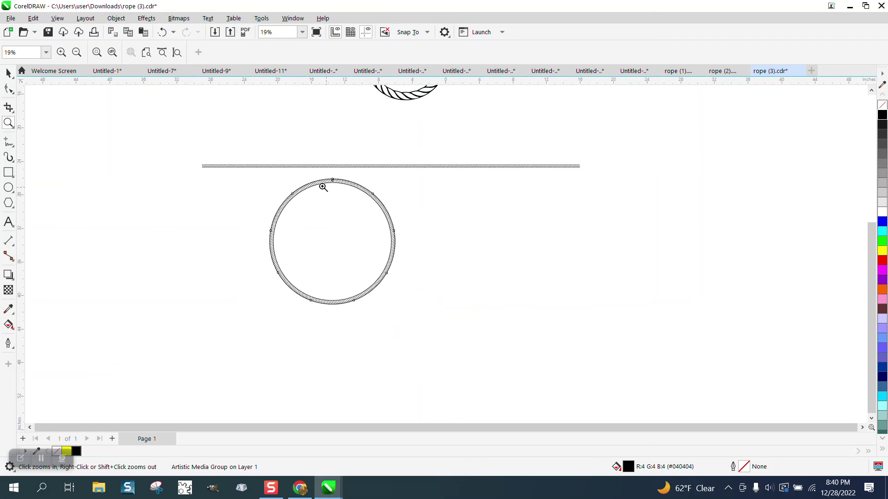
click(8, 72)
scroll(344, 210, down, 1)
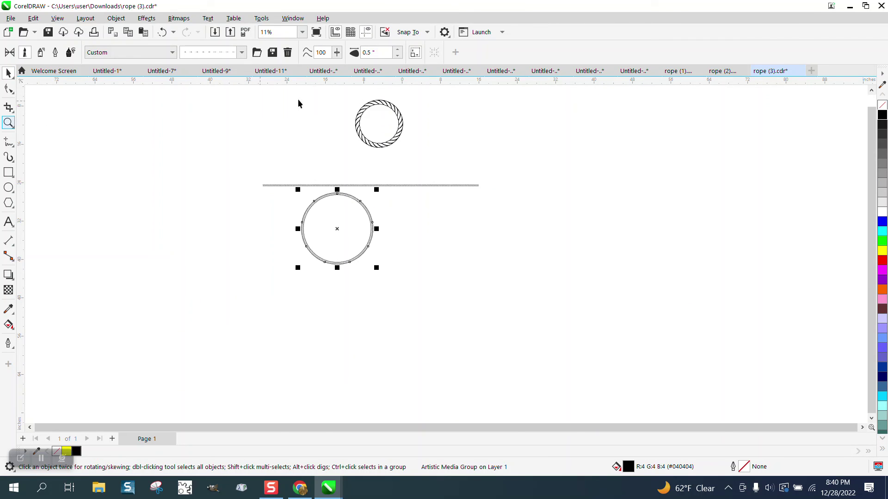
Zoom to the upper rope ring and set its stroke width to 0.5 inch.
click(204, 135)
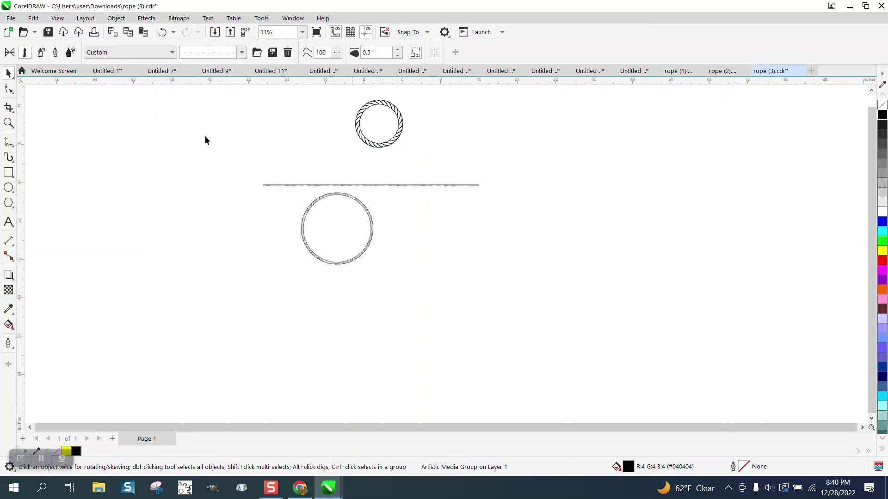
click(9, 122)
drag(346, 97, 409, 143)
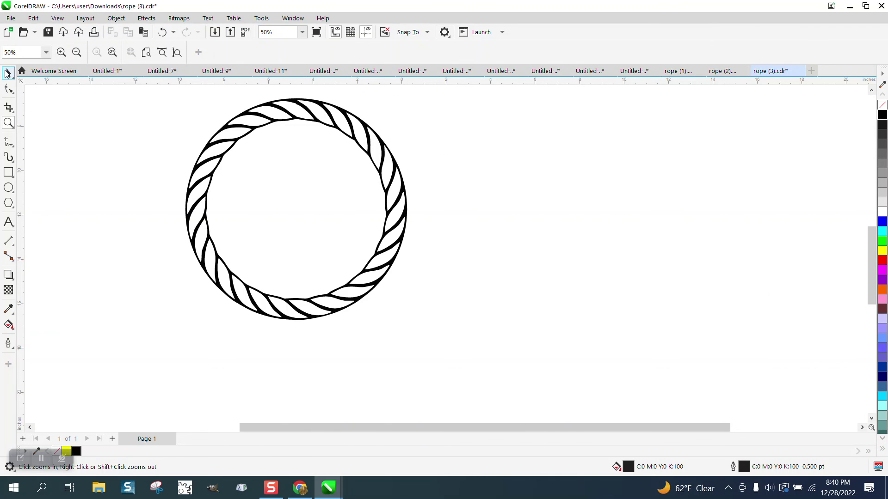
click(8, 73)
click(342, 135)
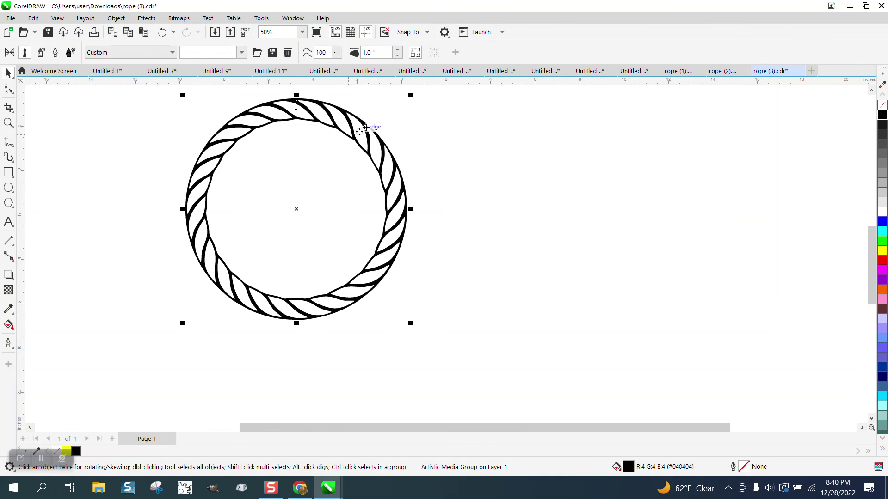
click(397, 55)
click(397, 55)
click(398, 55)
text(0.5)
key(Return)
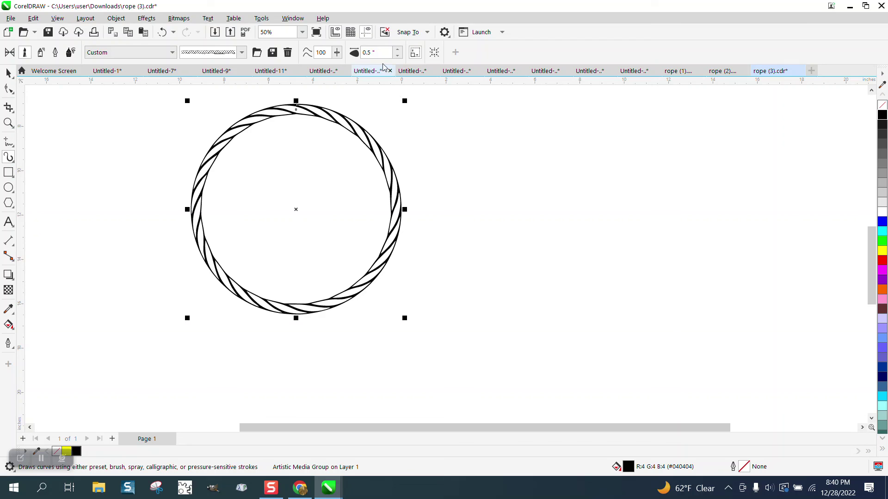
Change the upper ring's stroke width to 1.5 inches.
click(373, 52)
text(1)
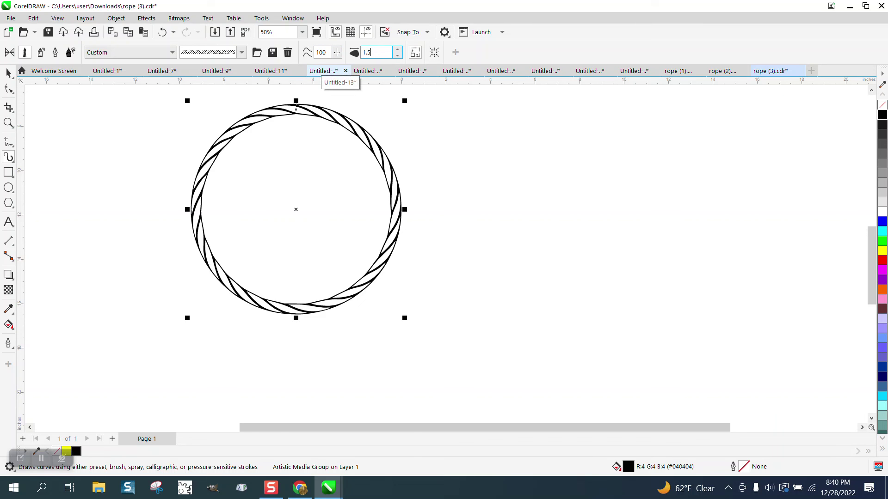
text(.5)
key(Return)
scroll(546, 231, down, 3)
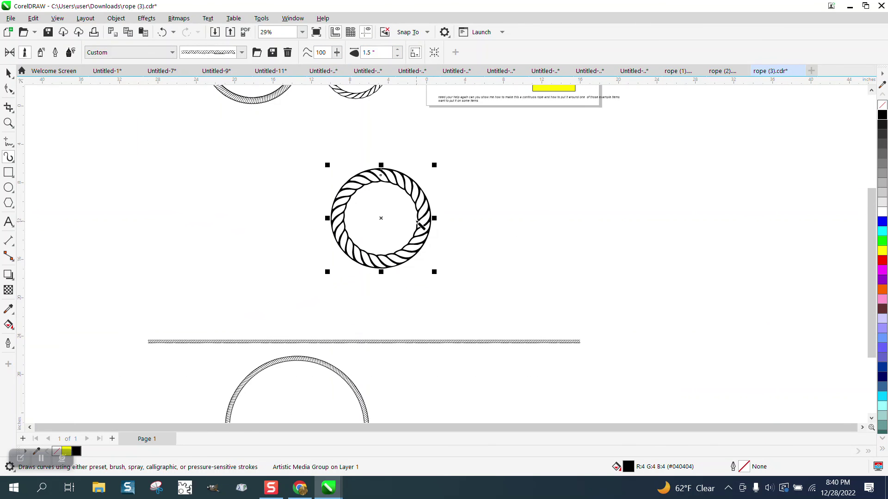
scroll(417, 222, down, 2)
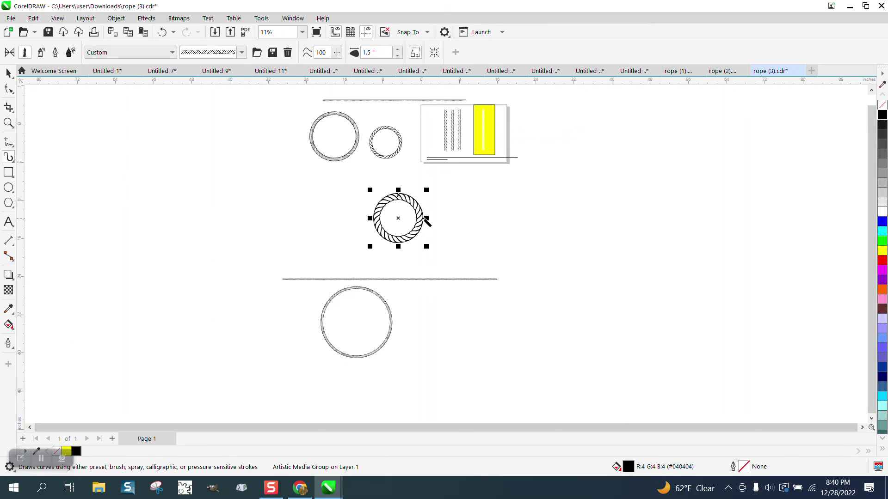